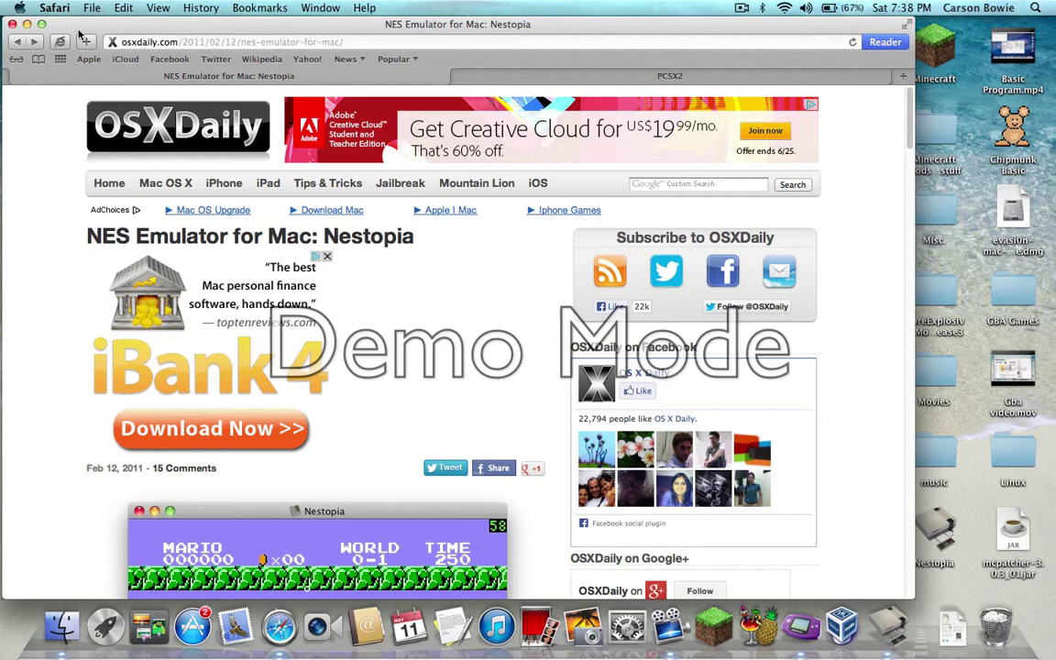
{"action": "left_click", "coordinate": [111, 42]}
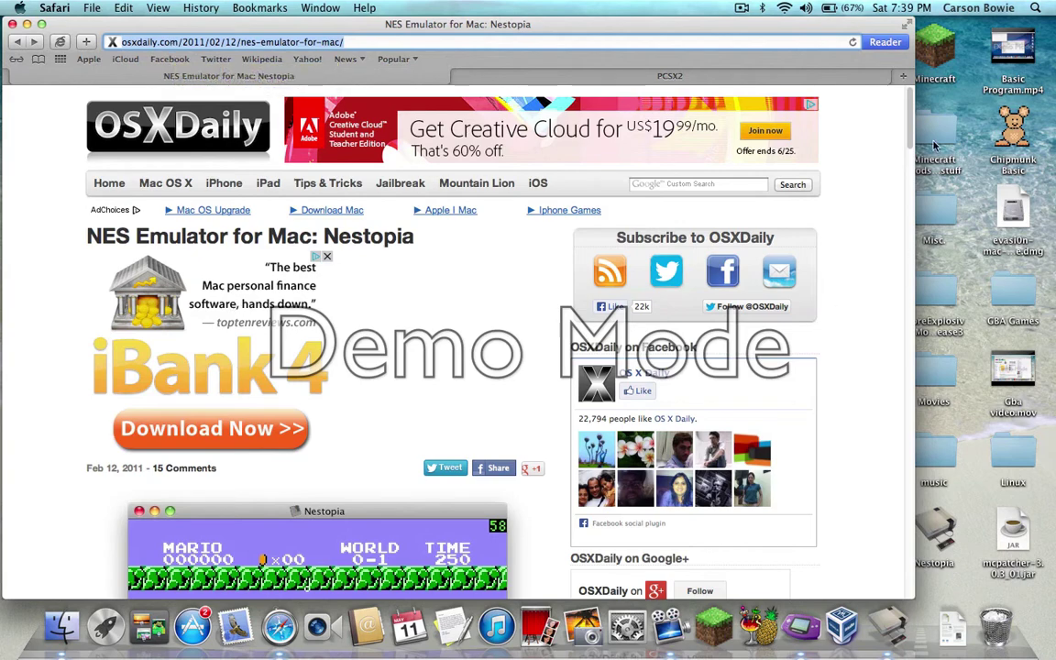
{"action": "left_click_drag", "start_coordinate": [910, 127], "coordinate": [936, 256]}
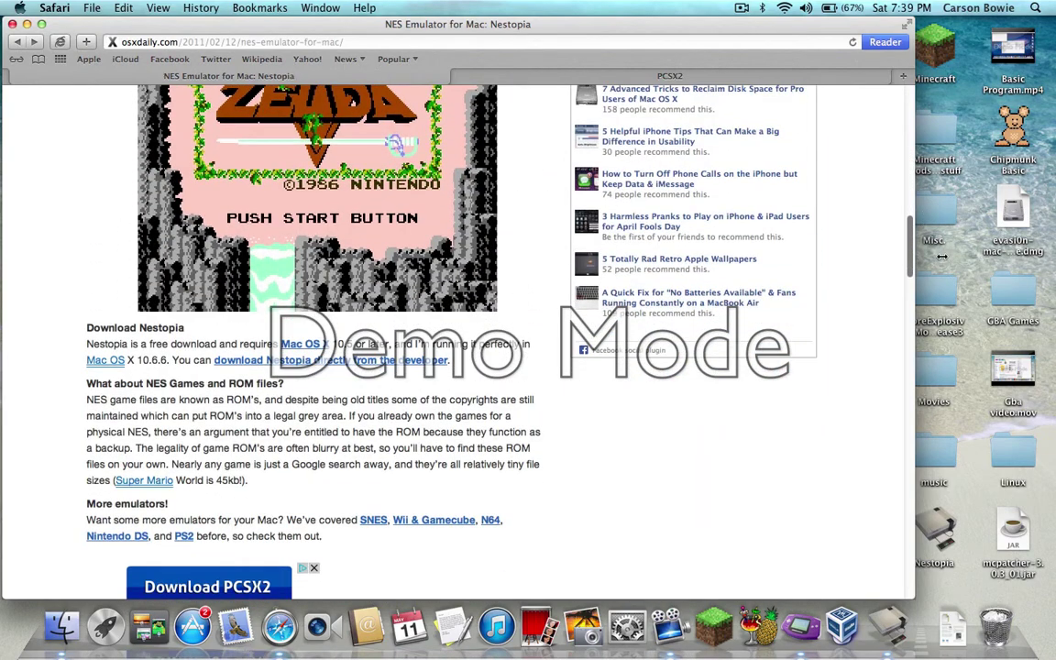
{"action": "left_click", "coordinate": [267, 361]}
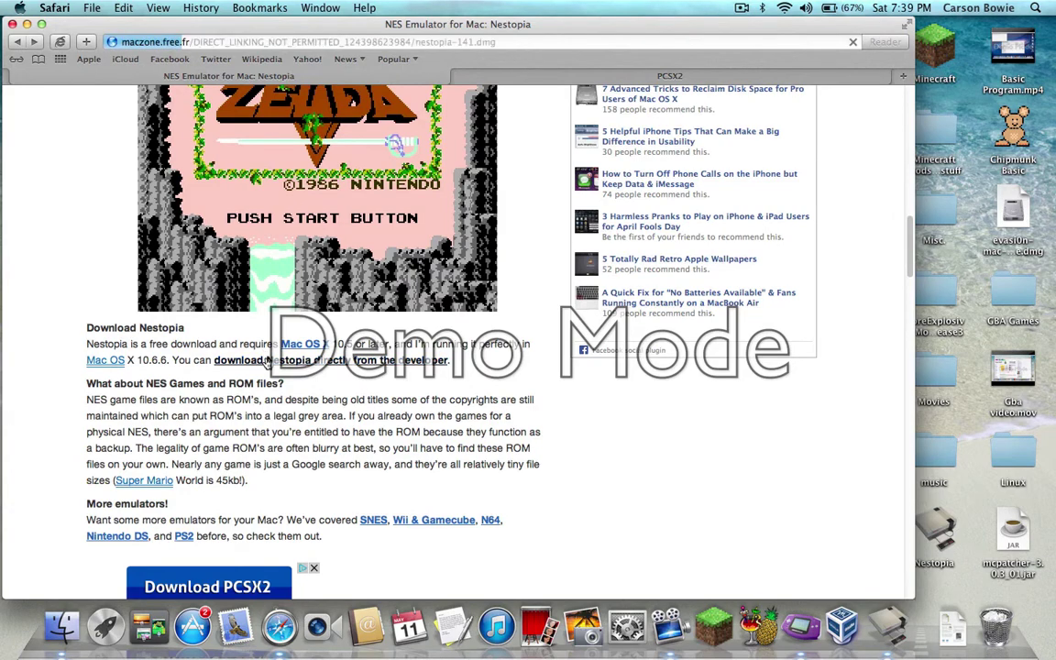
{"action": "left_click", "coordinate": [896, 41]}
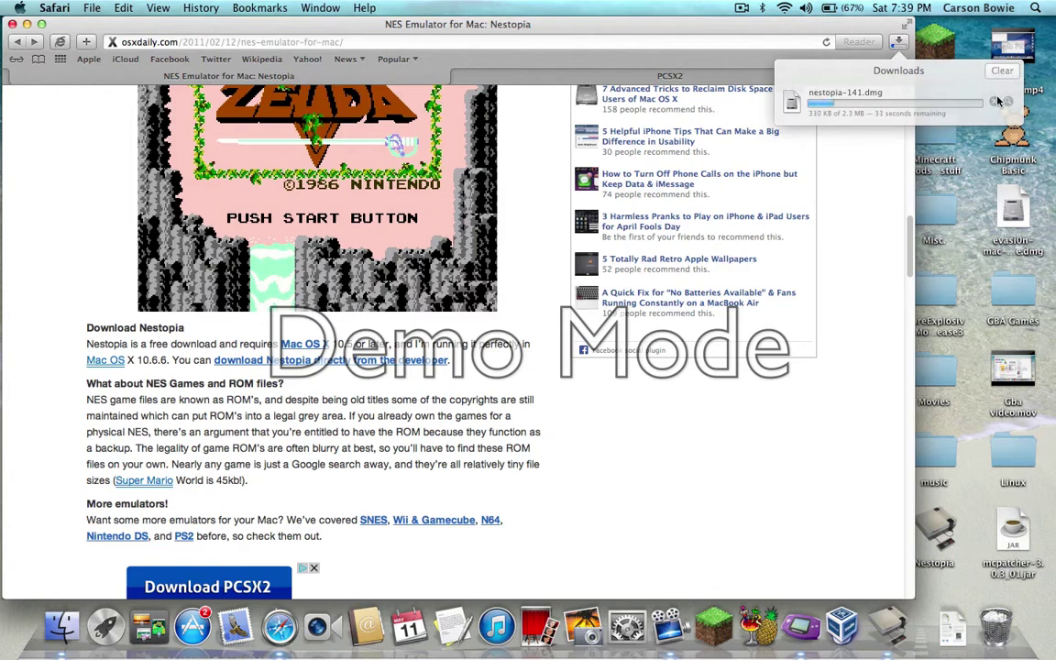
{"action": "left_click", "coordinate": [997, 100]}
{"action": "left_click", "coordinate": [1002, 71]}
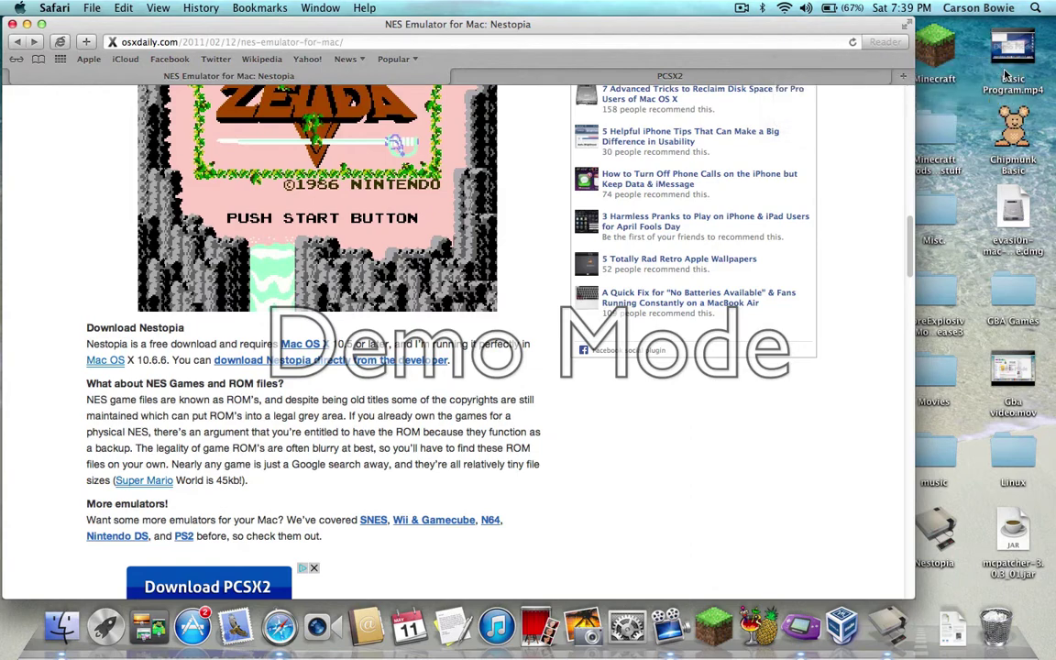
Step: Check the contents of the Trash and close its window
{"action": "key", "text": "ctrl+Up"}
{"action": "left_click", "coordinate": [754, 398]}
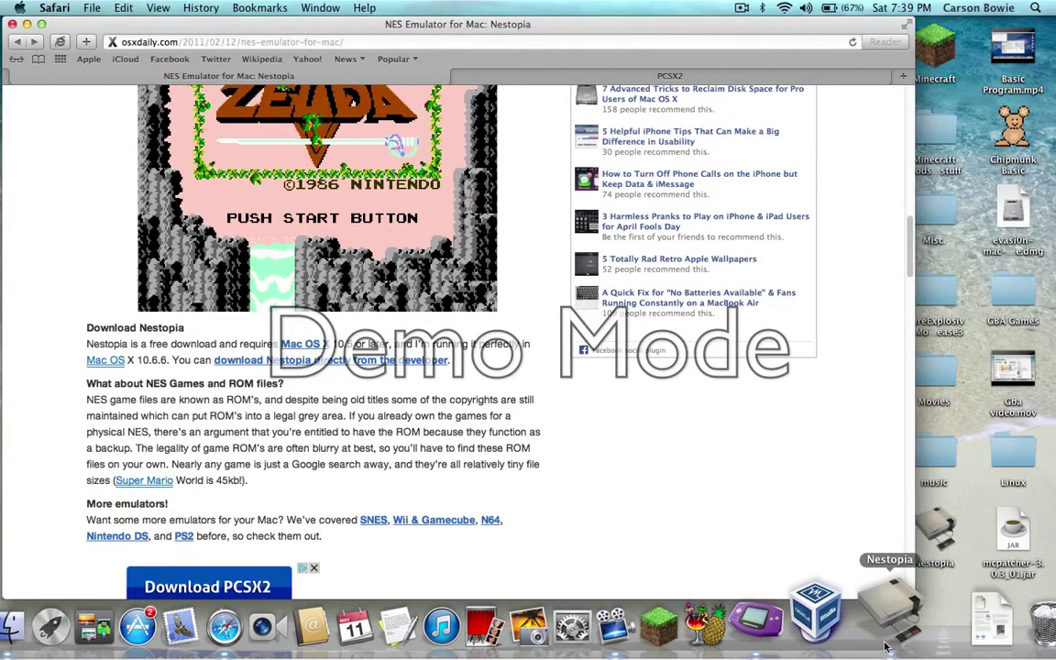
{"action": "left_click", "coordinate": [1040, 628]}
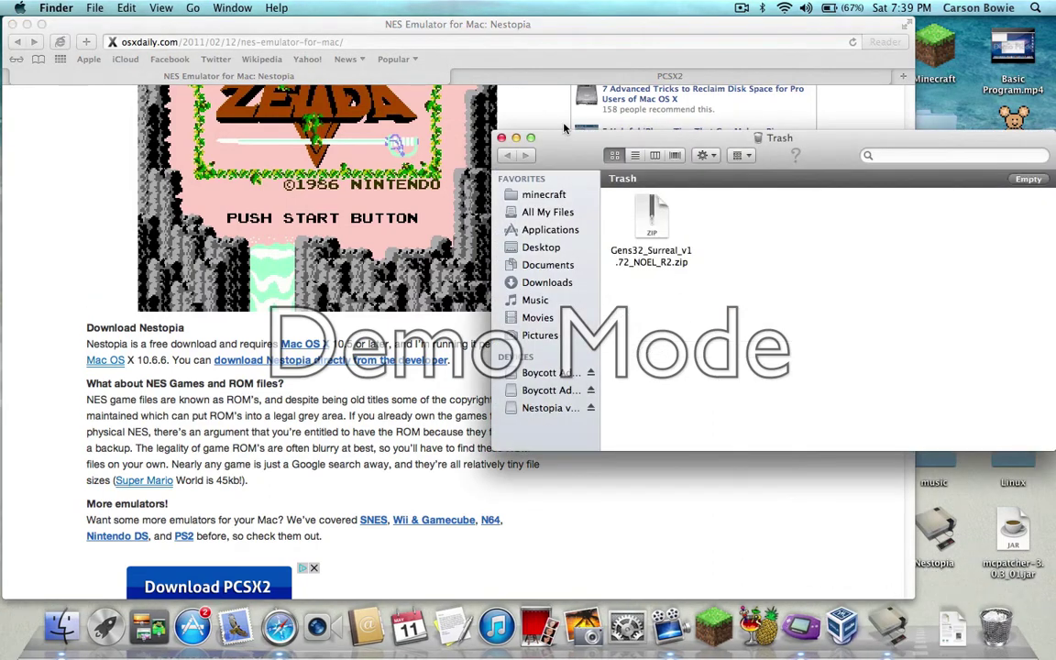
{"action": "left_click", "coordinate": [502, 138]}
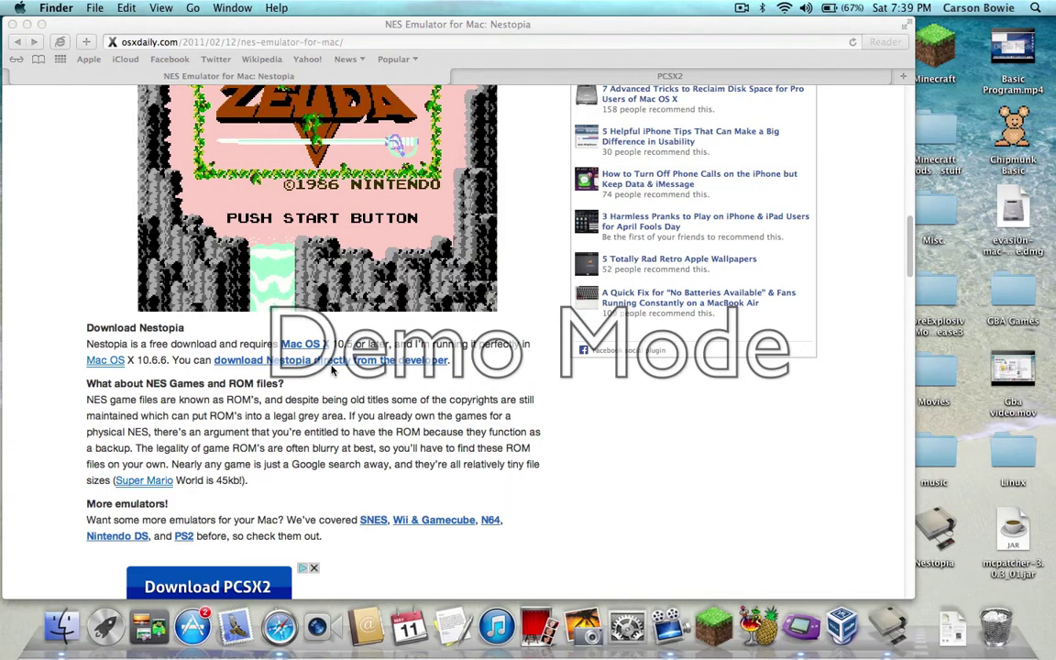
Step: Download Nestopia directly from the developer through the article's link and show the download's progress
{"action": "left_click", "coordinate": [335, 363]}
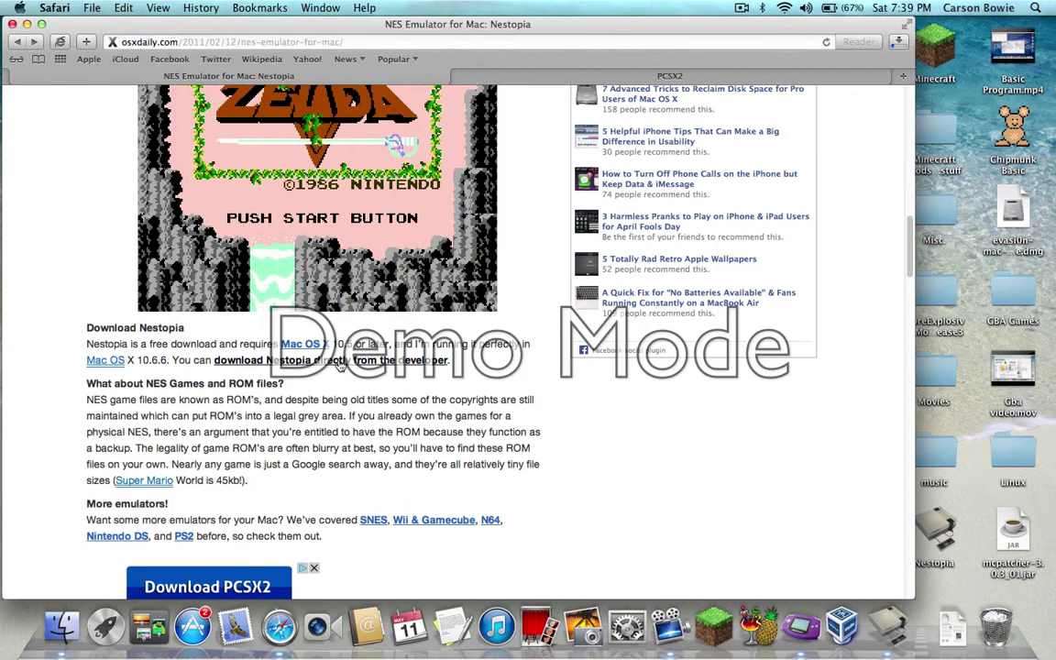
{"action": "left_click", "coordinate": [901, 44]}
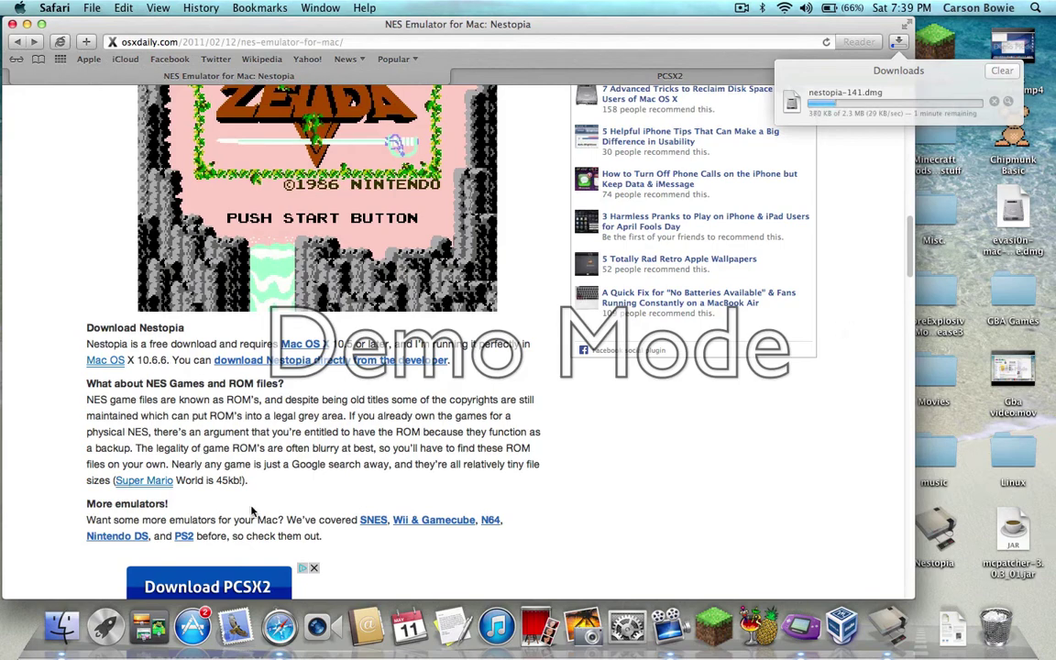
Step: Open doperoms.com in a new browser window and go to its Nintendo Nes ROM list
{"action": "key", "text": "super+n"}
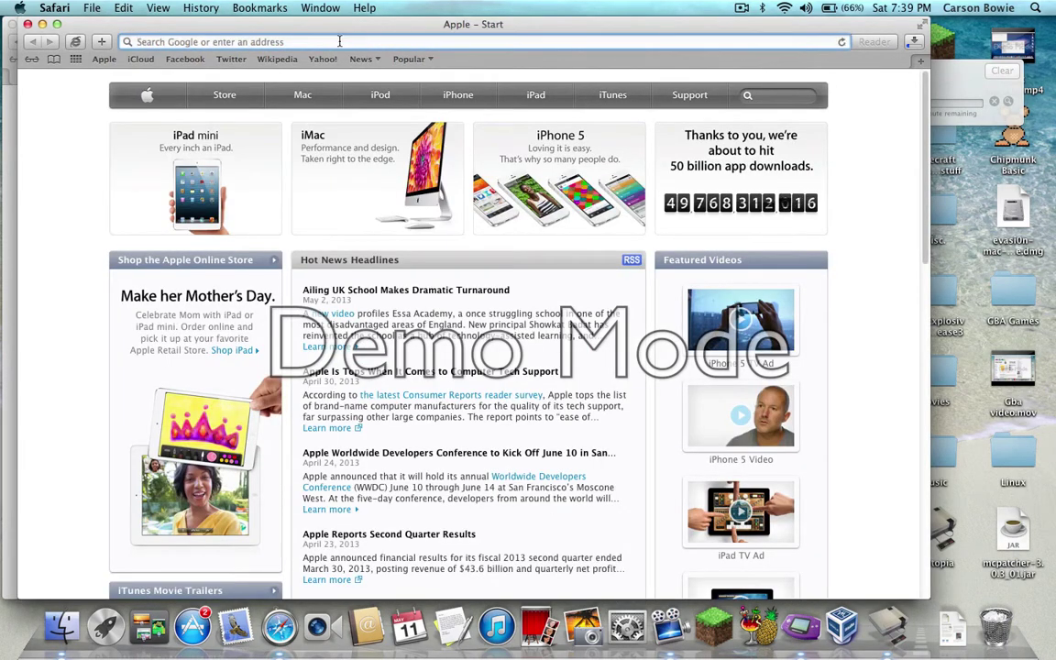
{"action": "type", "text": "doperoms.com"}
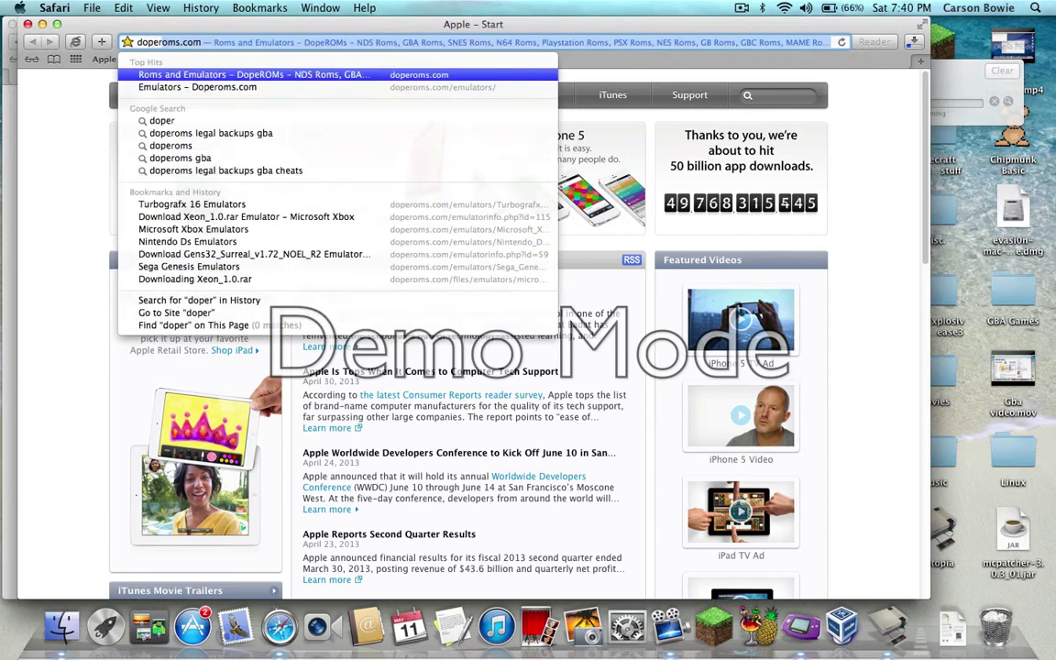
{"action": "key", "text": "Return"}
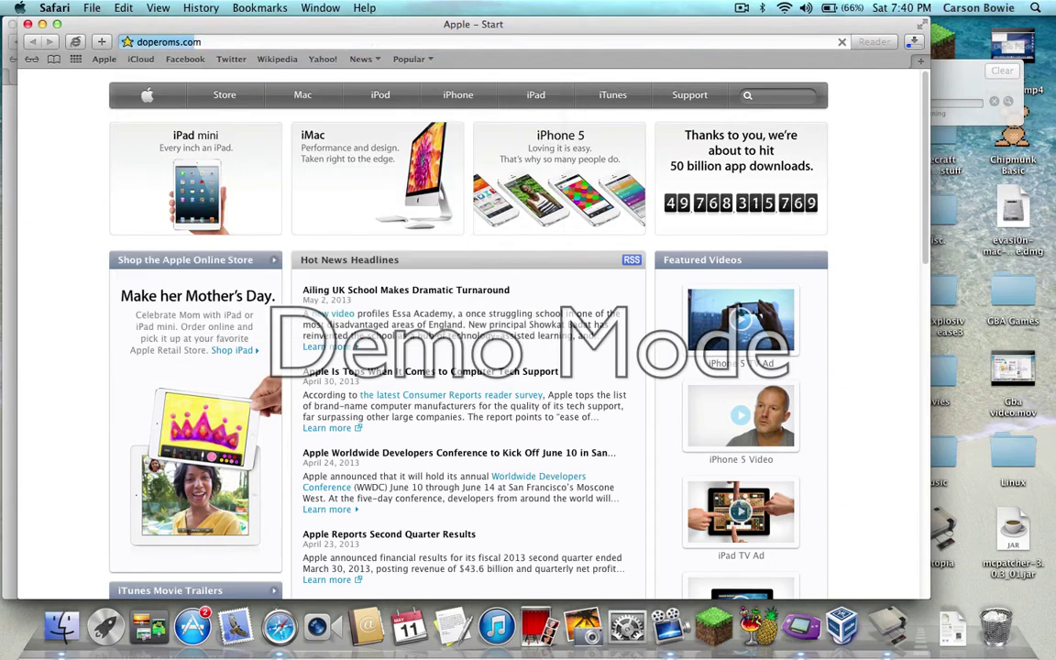
{"action": "scroll", "coordinate": [426, 313], "scroll_direction": "down", "scroll_amount": 3}
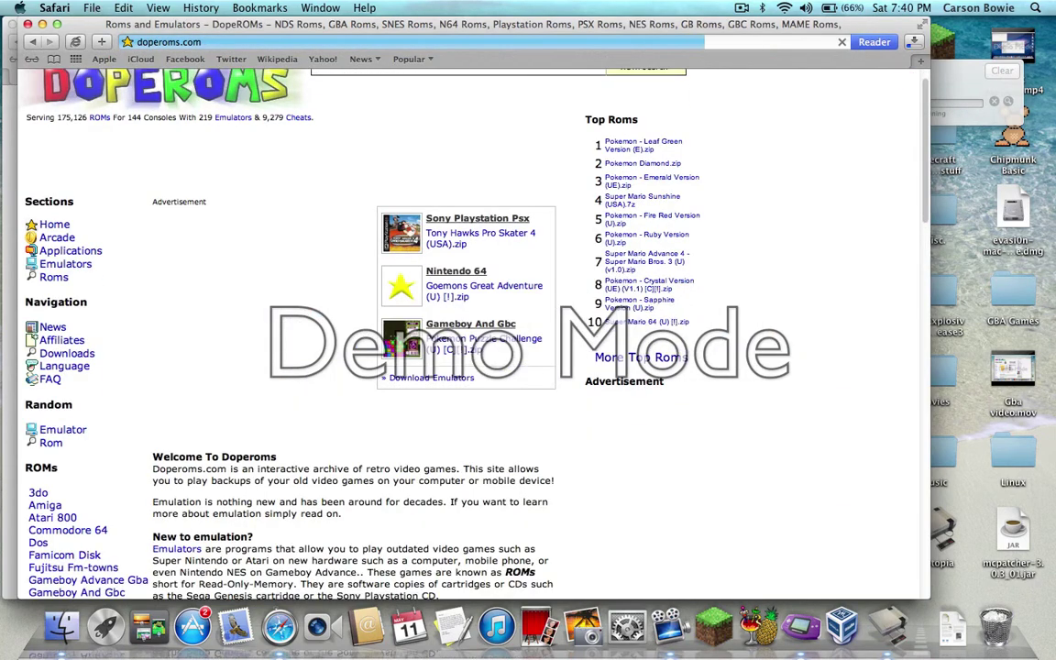
{"action": "scroll", "coordinate": [426, 312], "scroll_direction": "down", "scroll_amount": 2}
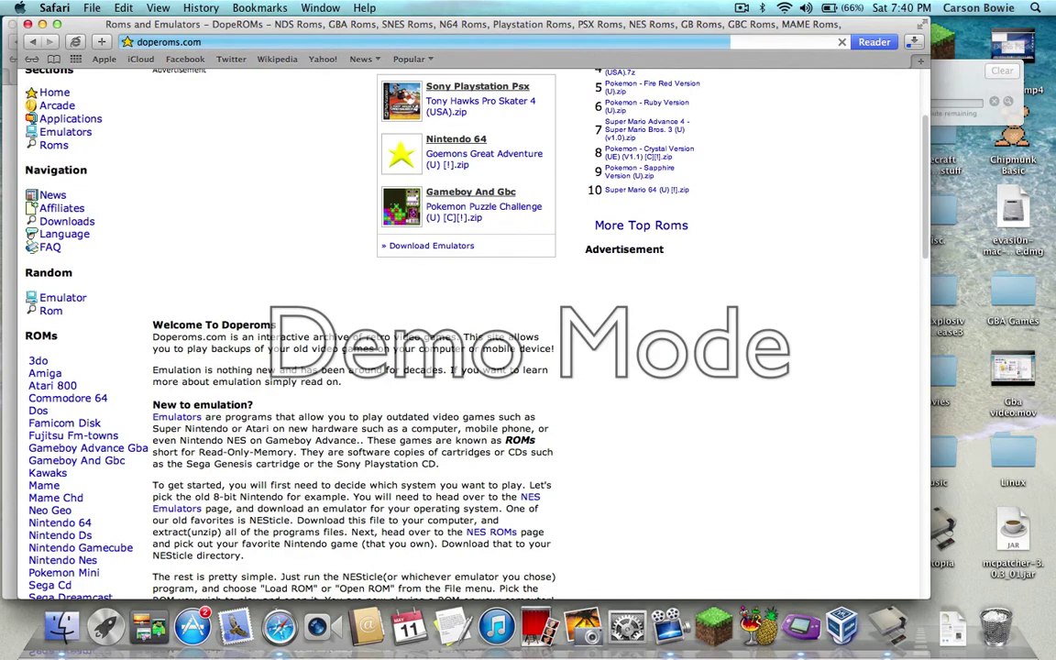
{"action": "scroll", "coordinate": [519, 109], "scroll_direction": "down", "scroll_amount": 5}
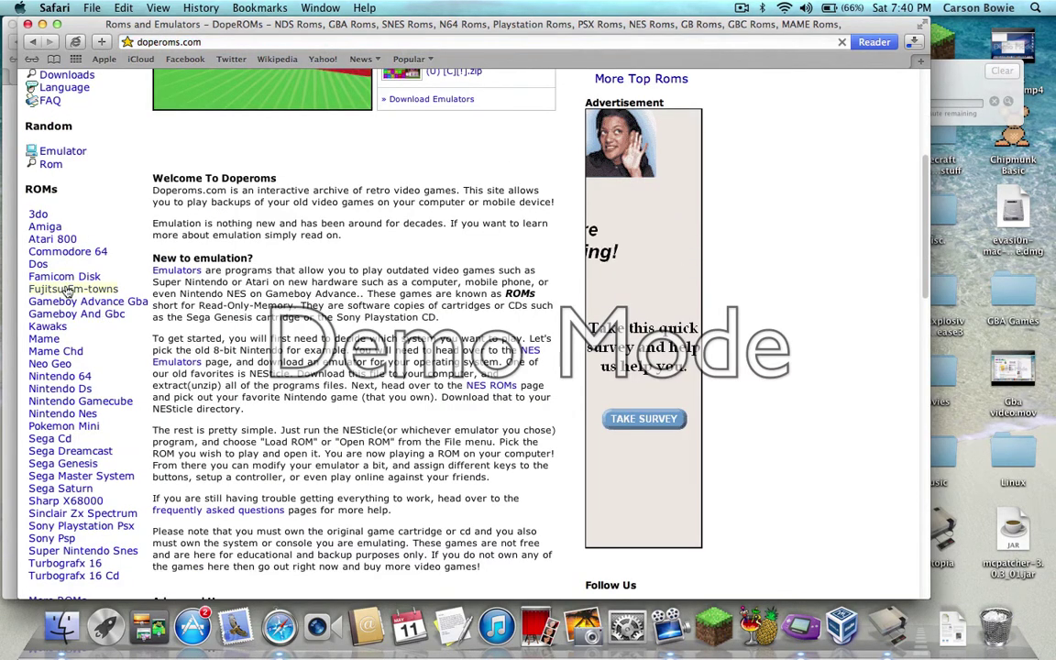
{"action": "left_click", "coordinate": [91, 415]}
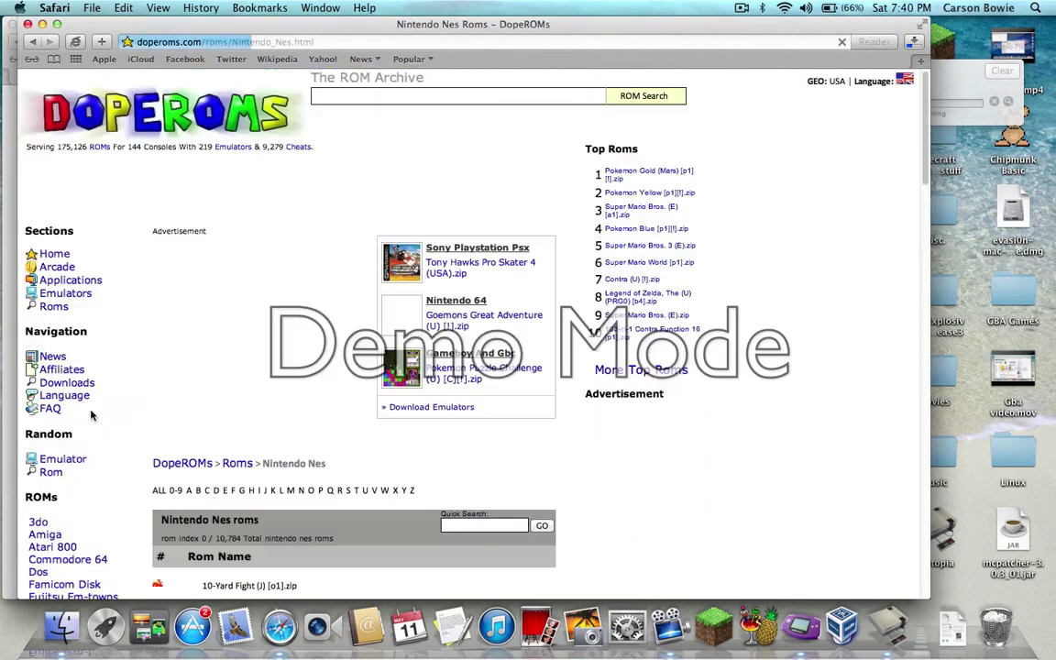
Step: Open the page of the ROM 100-in-1 Contra Function 16 [p1][b2].zip from the Nintendo Nes list
{"action": "scroll", "coordinate": [91, 415], "scroll_direction": "down", "scroll_amount": 5}
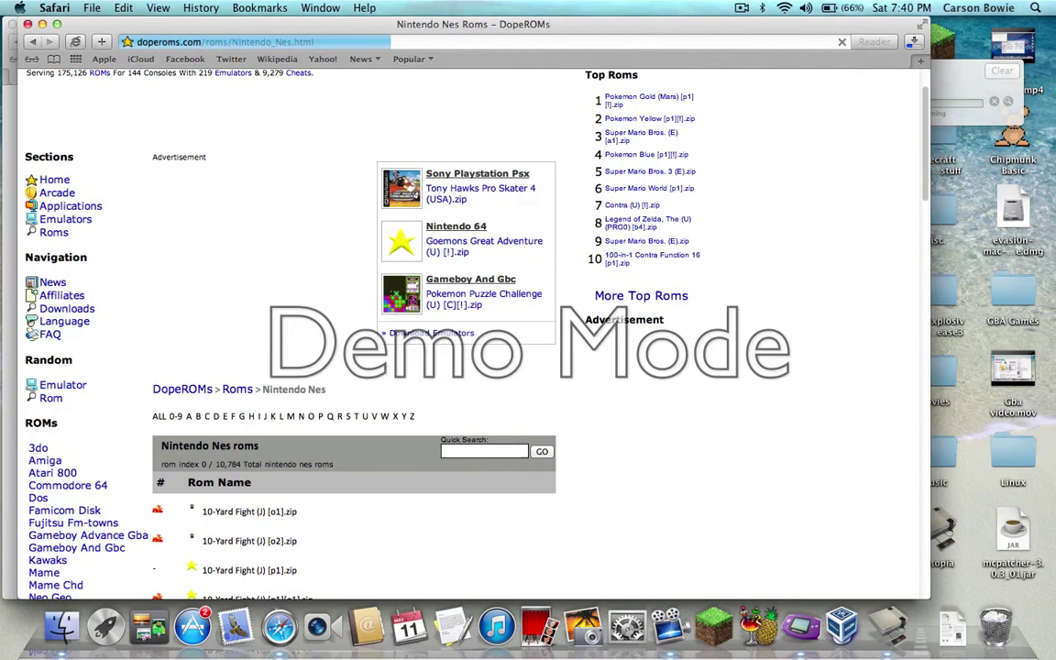
{"action": "scroll", "coordinate": [429, 329], "scroll_direction": "down", "scroll_amount": 4}
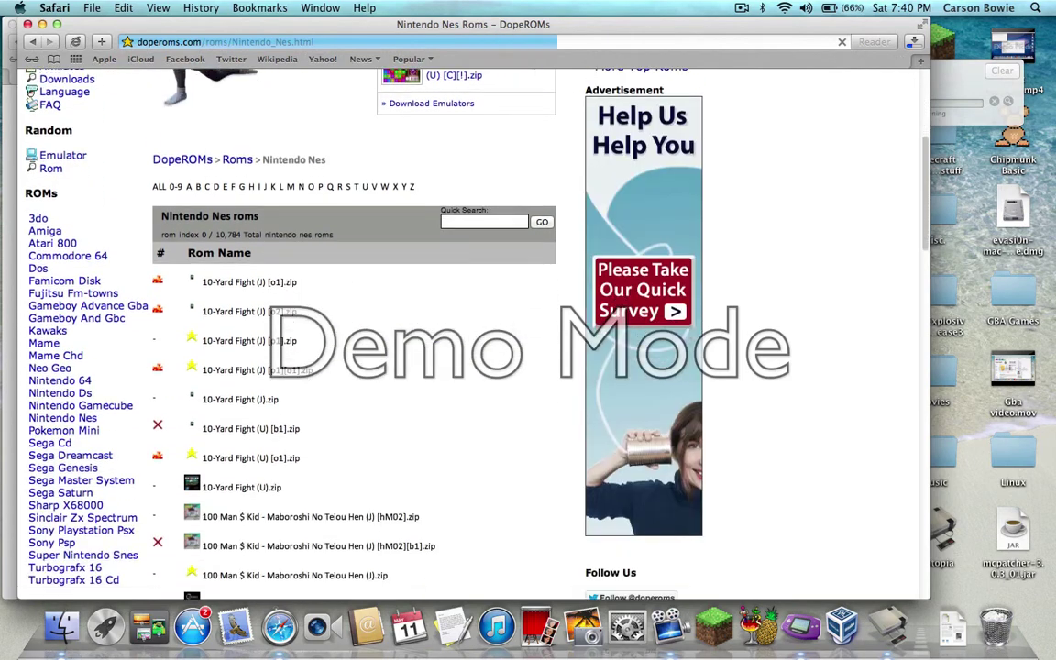
{"action": "mouse_move", "coordinate": [244, 499]}
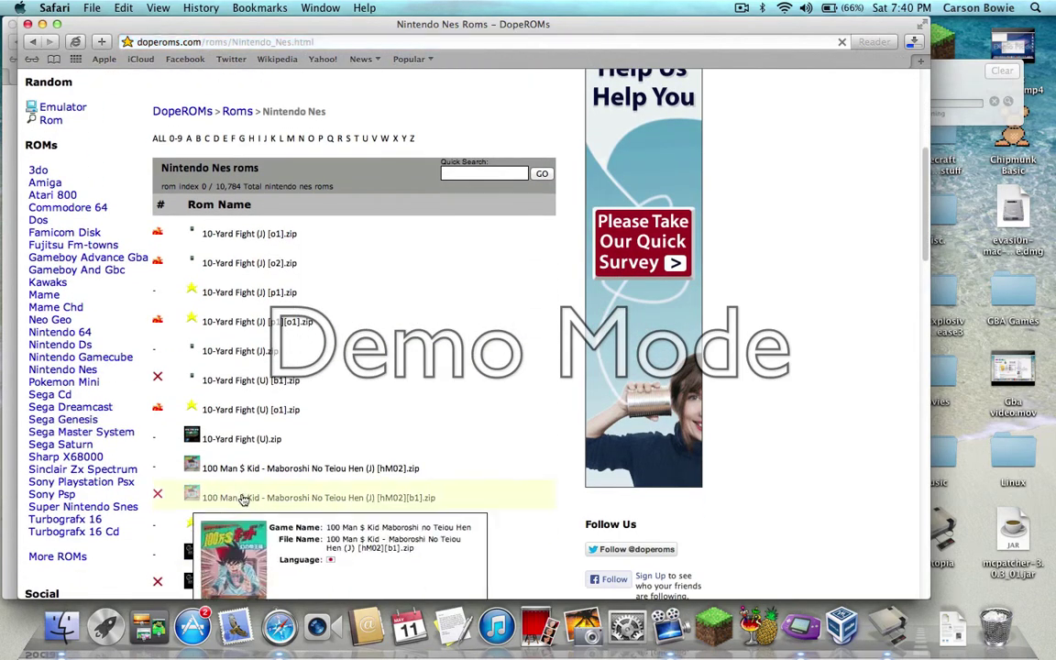
{"action": "scroll", "coordinate": [244, 499], "scroll_direction": "down", "scroll_amount": 3}
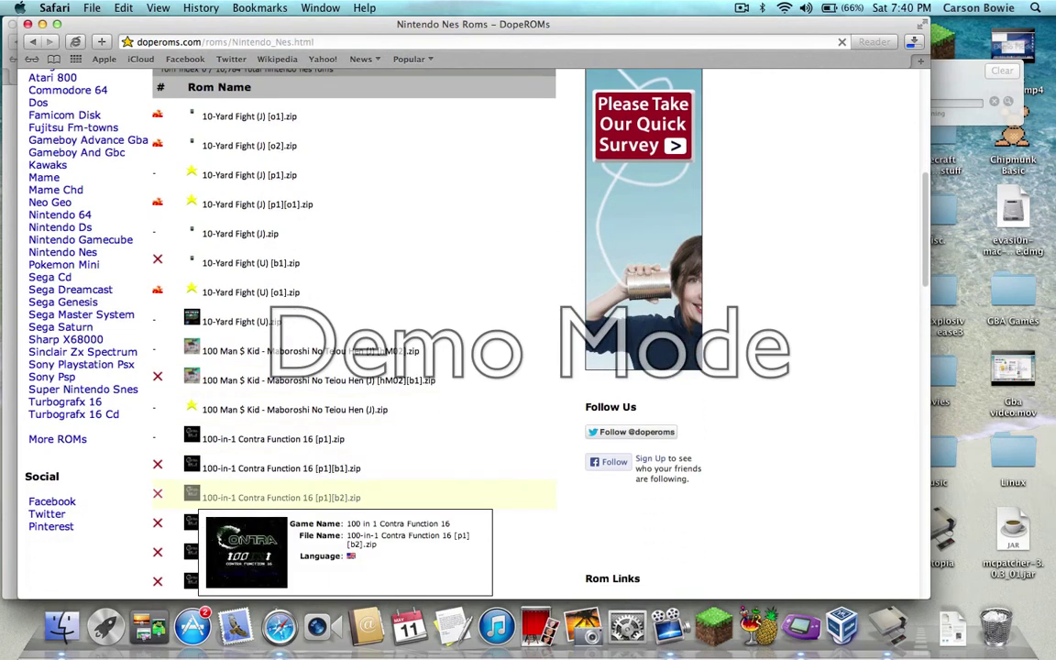
{"action": "left_click", "coordinate": [296, 499]}
Step: Download the 100-in-1 Contra Function 16 [p1][b2].zip ROM from its page
{"action": "scroll", "coordinate": [294, 499], "scroll_direction": "down", "scroll_amount": 1}
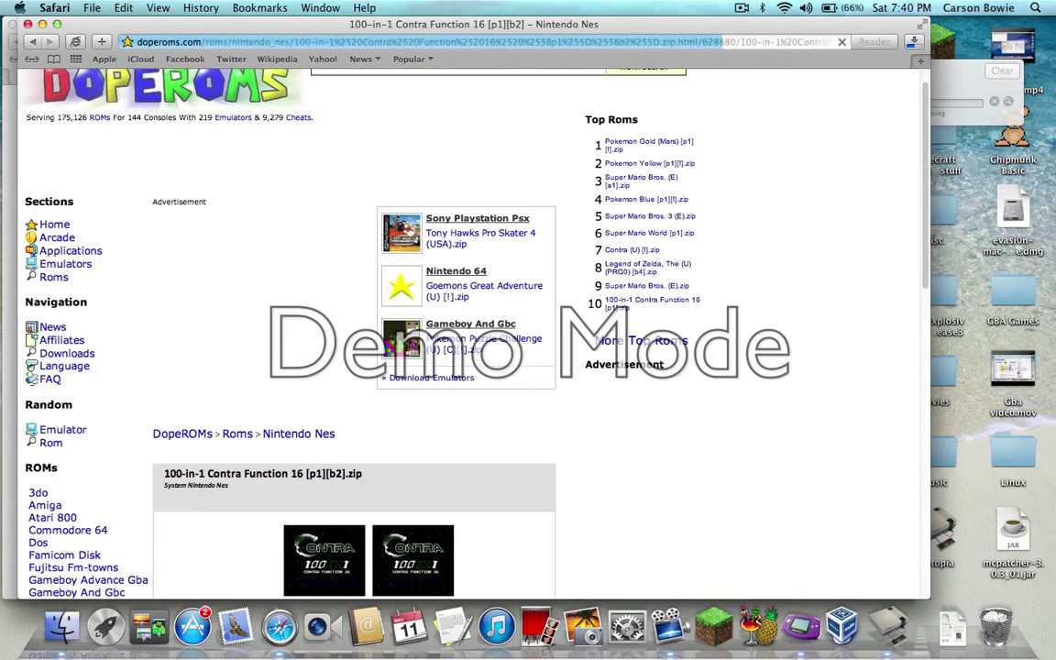
{"action": "scroll", "coordinate": [294, 499], "scroll_direction": "down", "scroll_amount": 3}
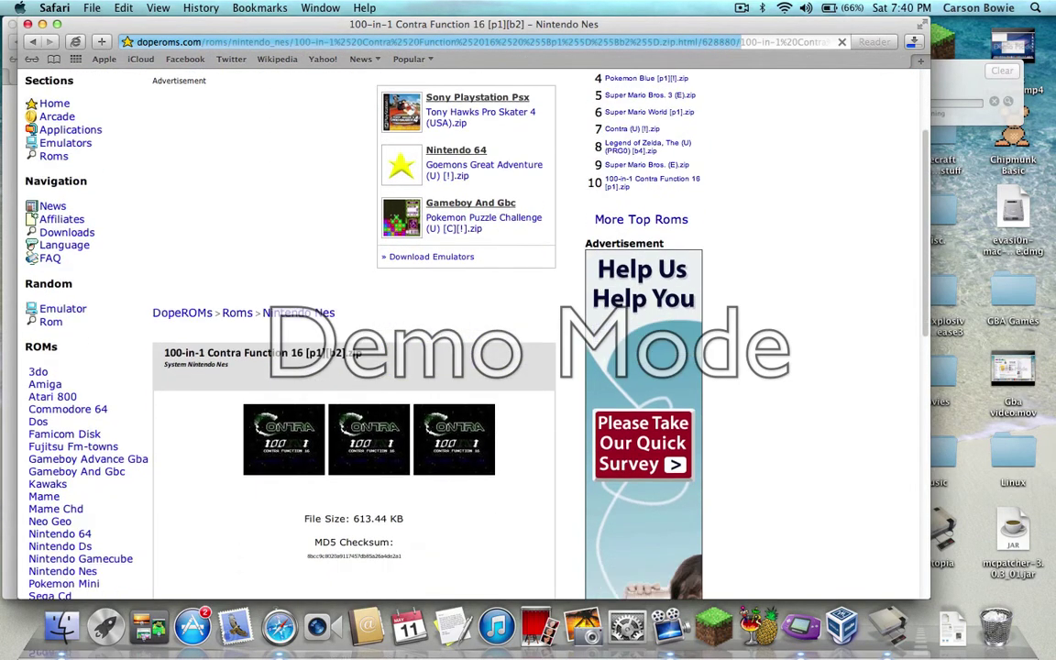
{"action": "scroll", "coordinate": [303, 513], "scroll_direction": "down", "scroll_amount": 3}
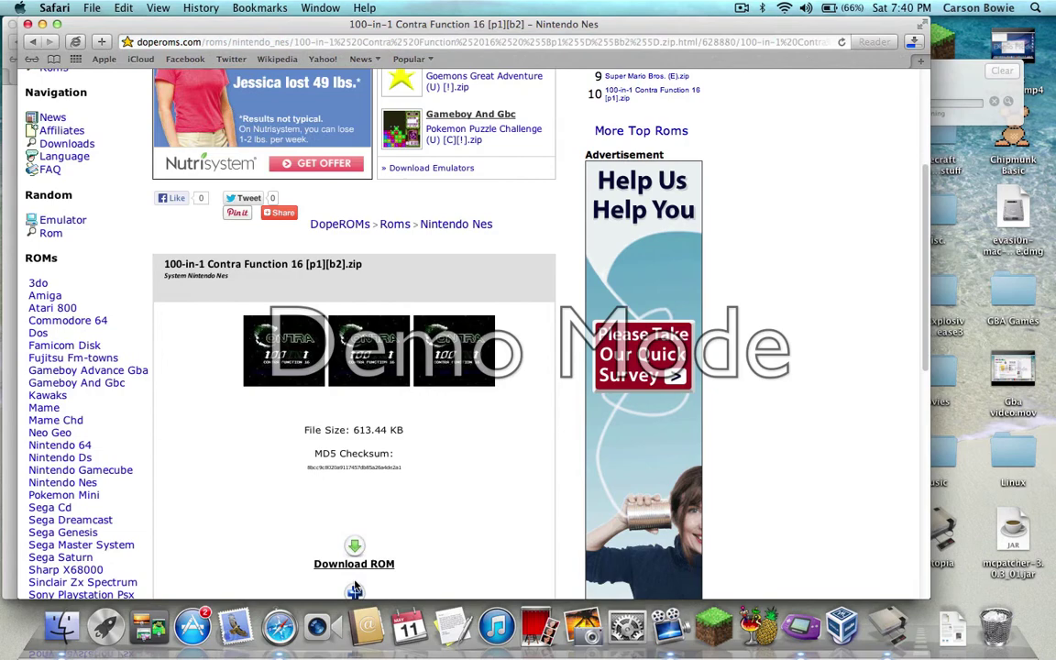
{"action": "left_click", "coordinate": [355, 587]}
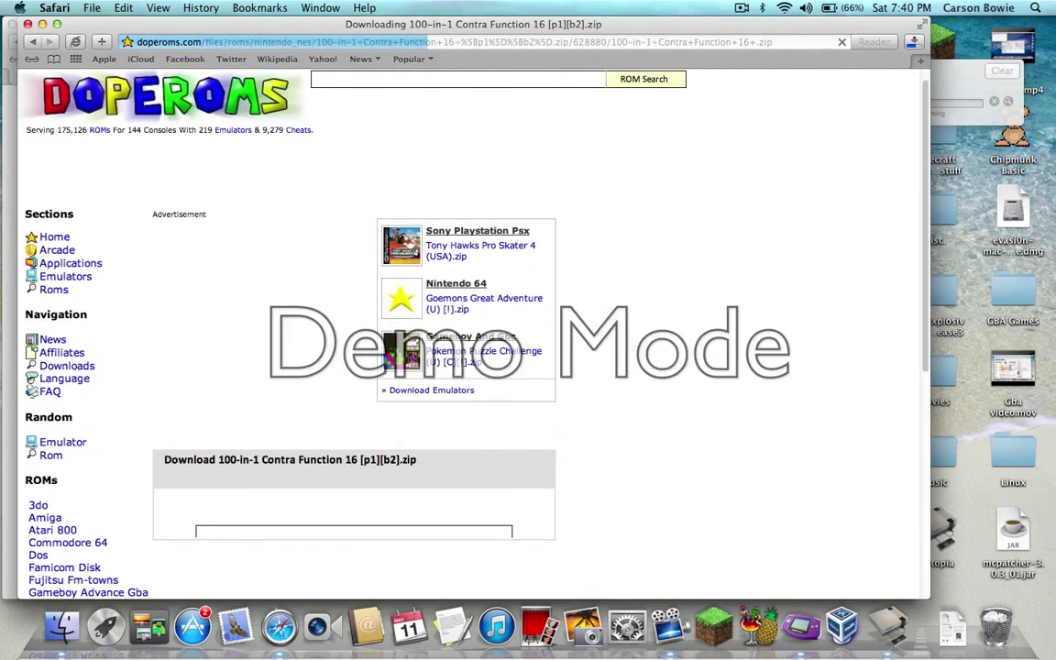
{"action": "scroll", "coordinate": [319, 503], "scroll_direction": "down", "scroll_amount": 4}
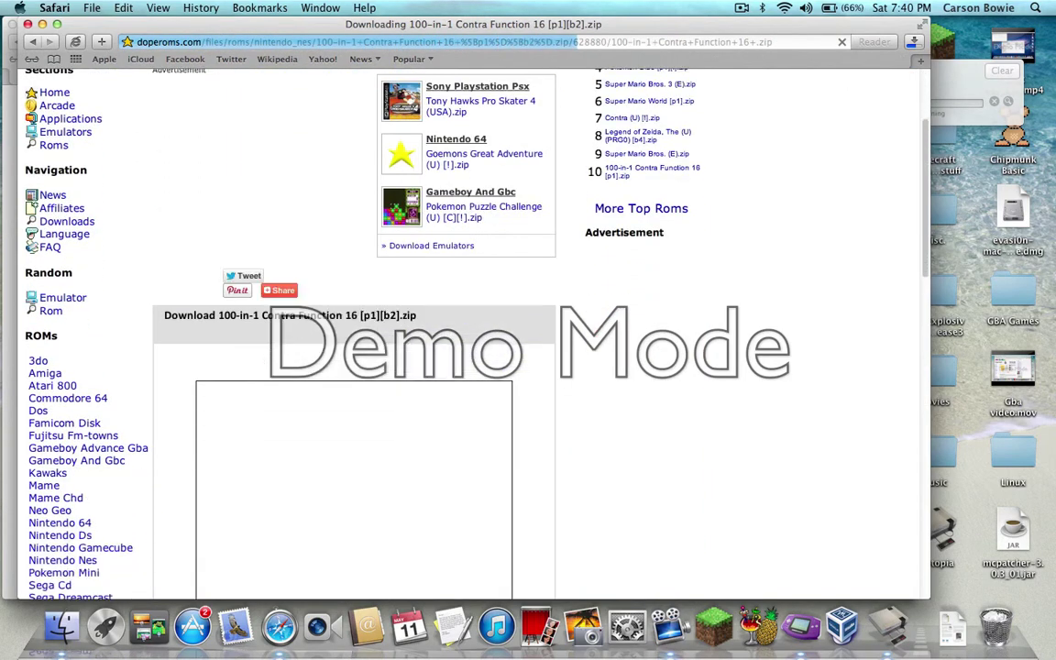
{"action": "scroll", "coordinate": [459, 334], "scroll_direction": "down", "scroll_amount": 12}
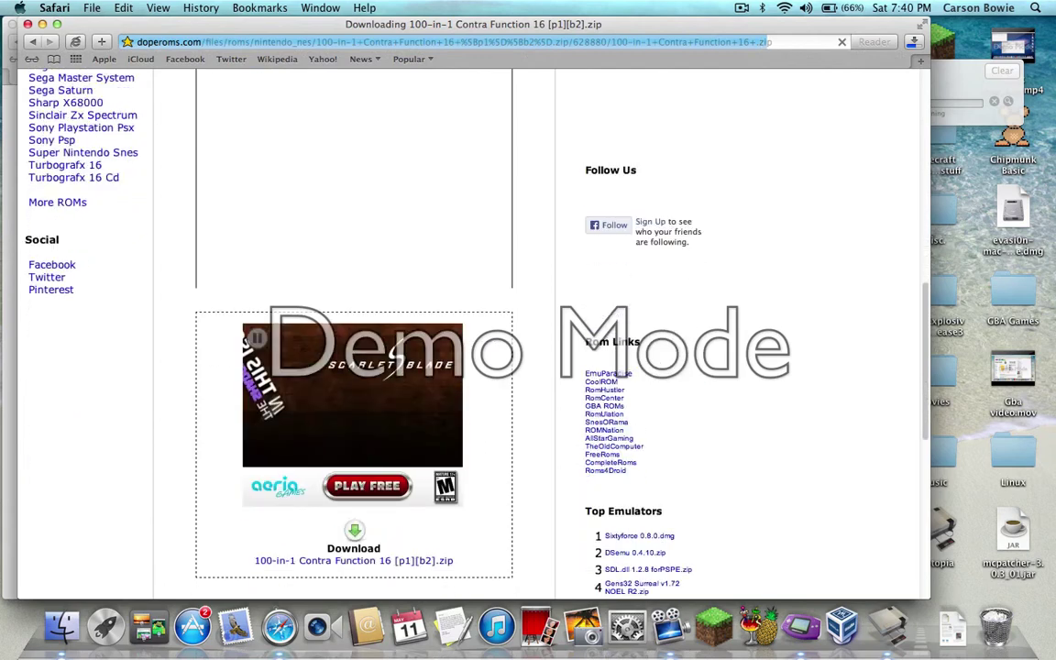
{"action": "scroll", "coordinate": [354, 367], "scroll_direction": "down", "scroll_amount": 5}
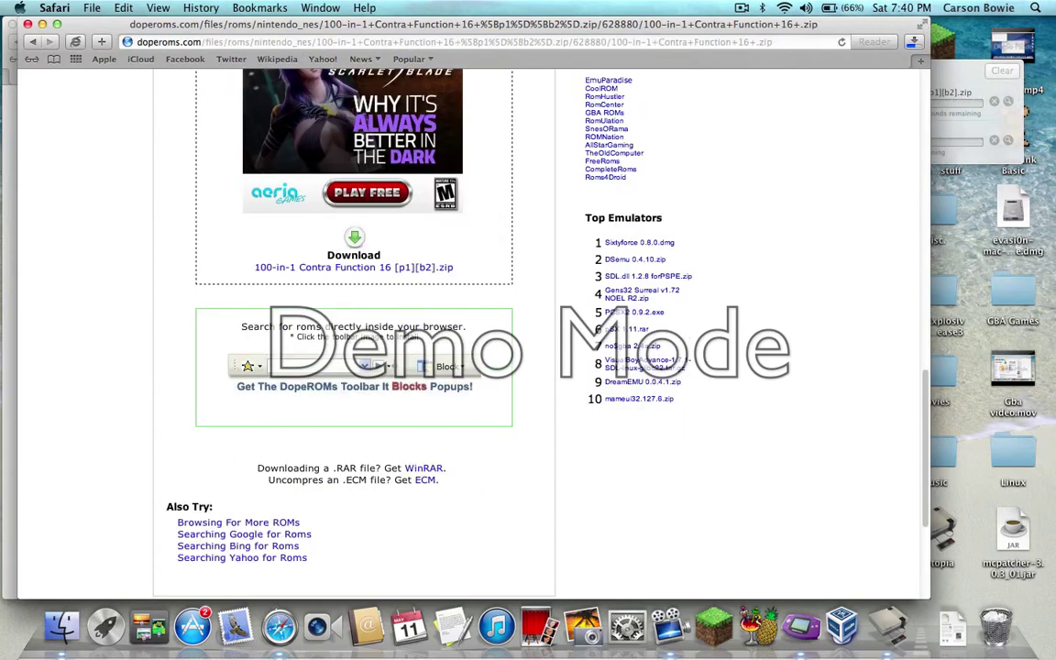
Step: Minimize the ROM site window and move the Nestopia article window aside to uncover the desktop
{"action": "scroll", "coordinate": [357, 315], "scroll_direction": "up", "scroll_amount": 4}
{"action": "scroll", "coordinate": [357, 330], "scroll_direction": "up", "scroll_amount": 12}
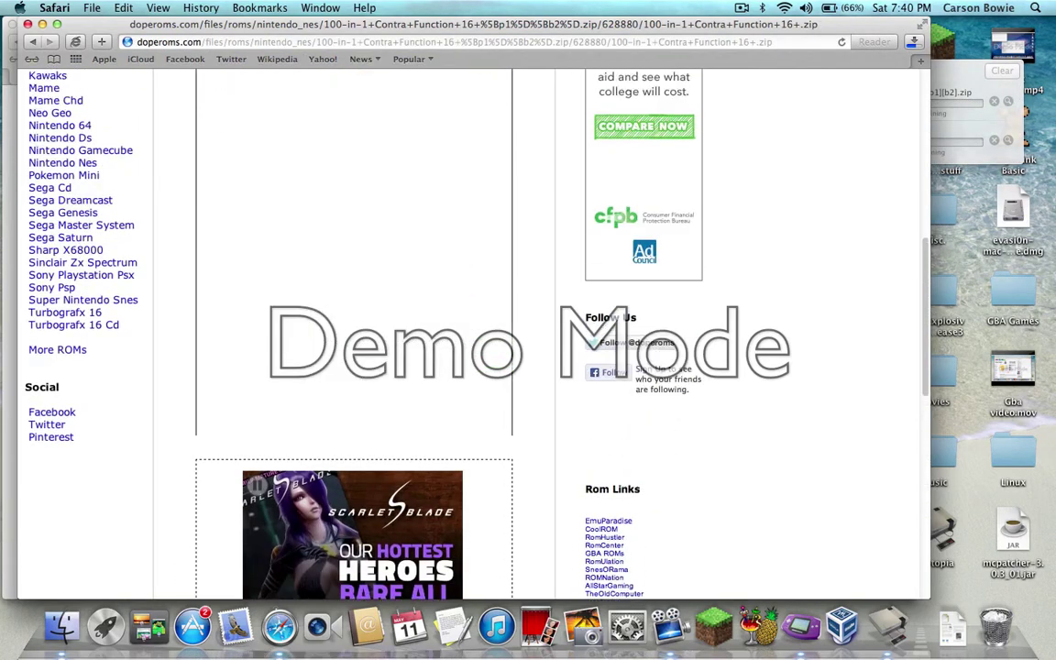
{"action": "scroll", "coordinate": [358, 275], "scroll_direction": "up", "scroll_amount": 2}
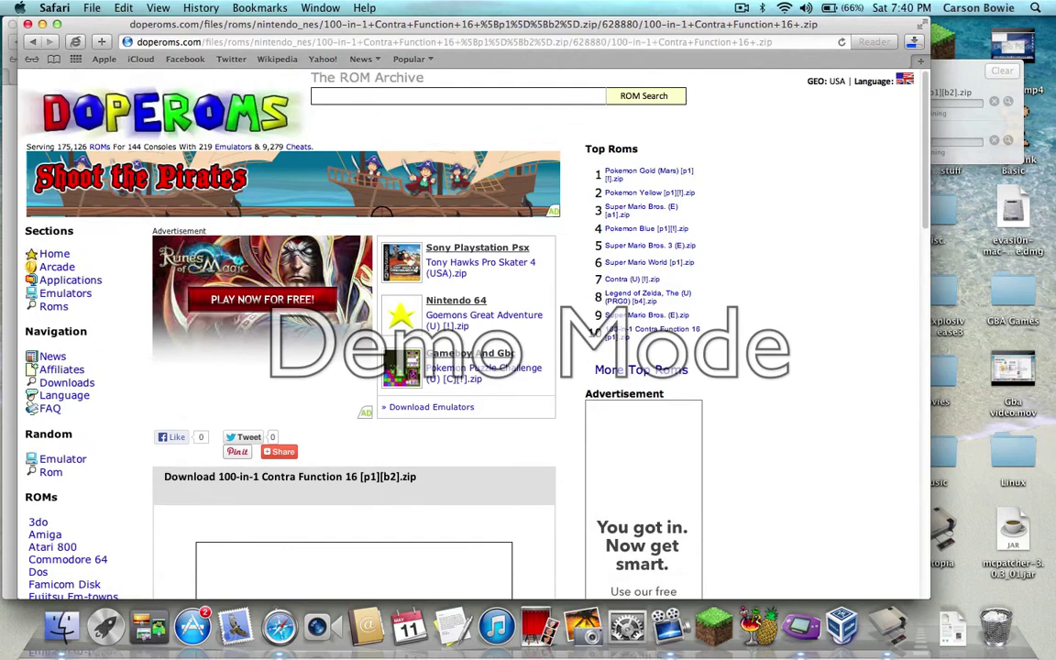
{"action": "left_click", "coordinate": [57, 24]}
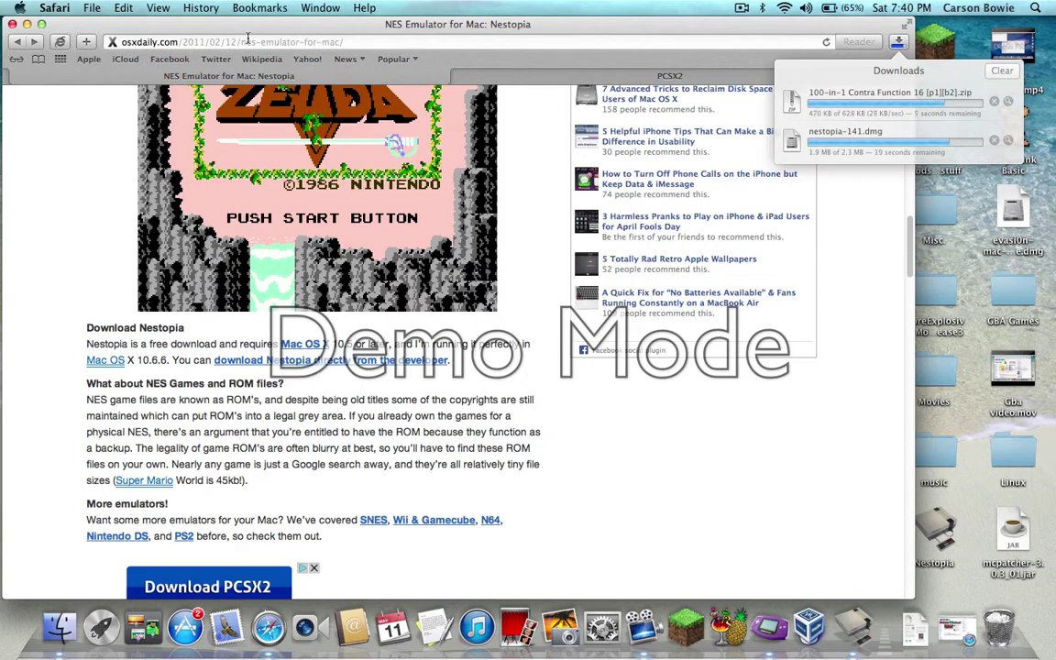
{"action": "left_click_drag", "start_coordinate": [237, 24], "coordinate": [5, 131]}
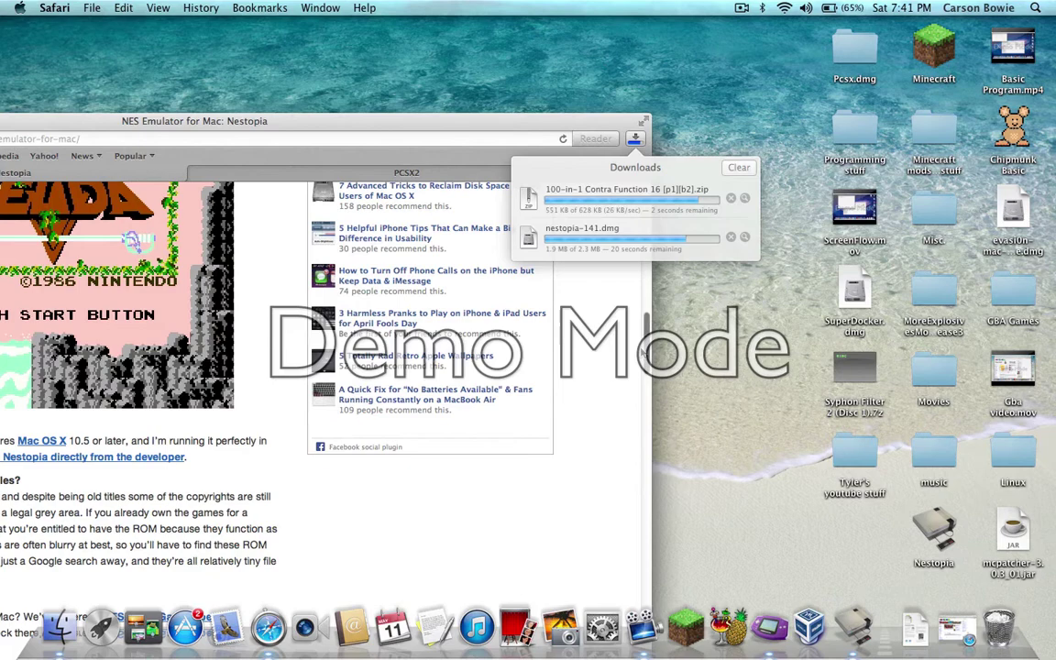
Step: Create a new folder named NES Games on the desktop
{"action": "right_click", "coordinate": [642, 350]}
{"action": "left_click", "coordinate": [661, 289]}
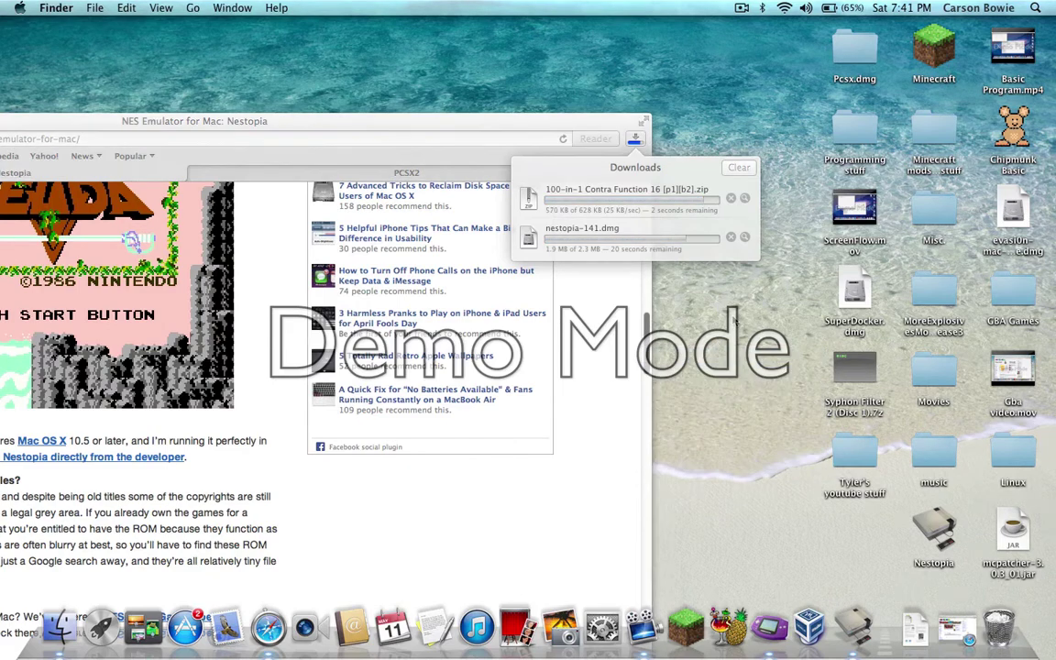
{"action": "right_click", "coordinate": [736, 317]}
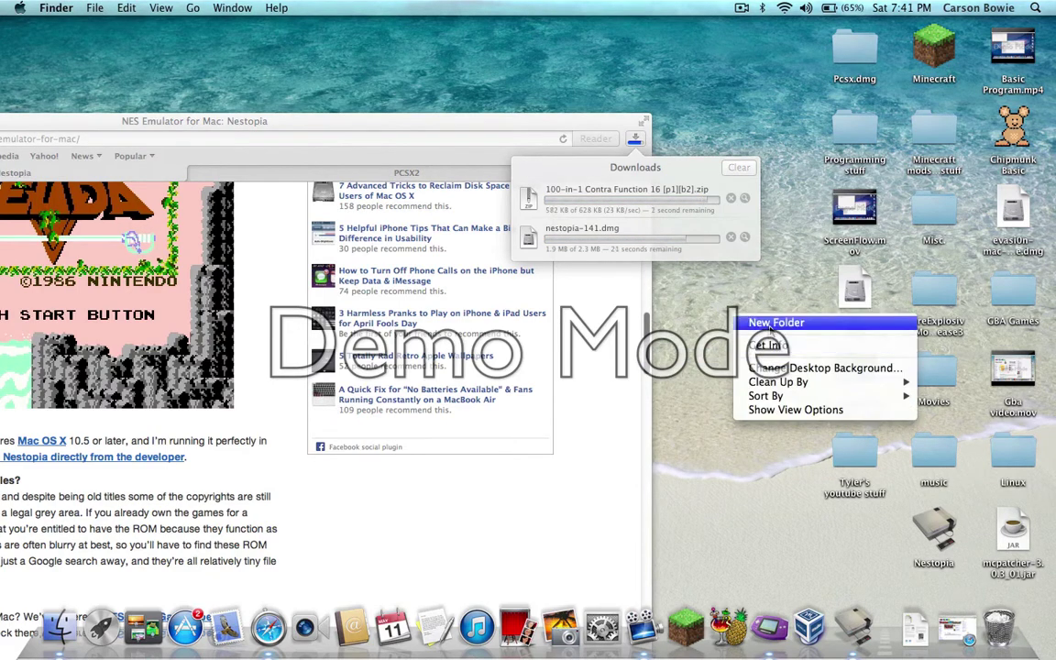
{"action": "left_click", "coordinate": [771, 324]}
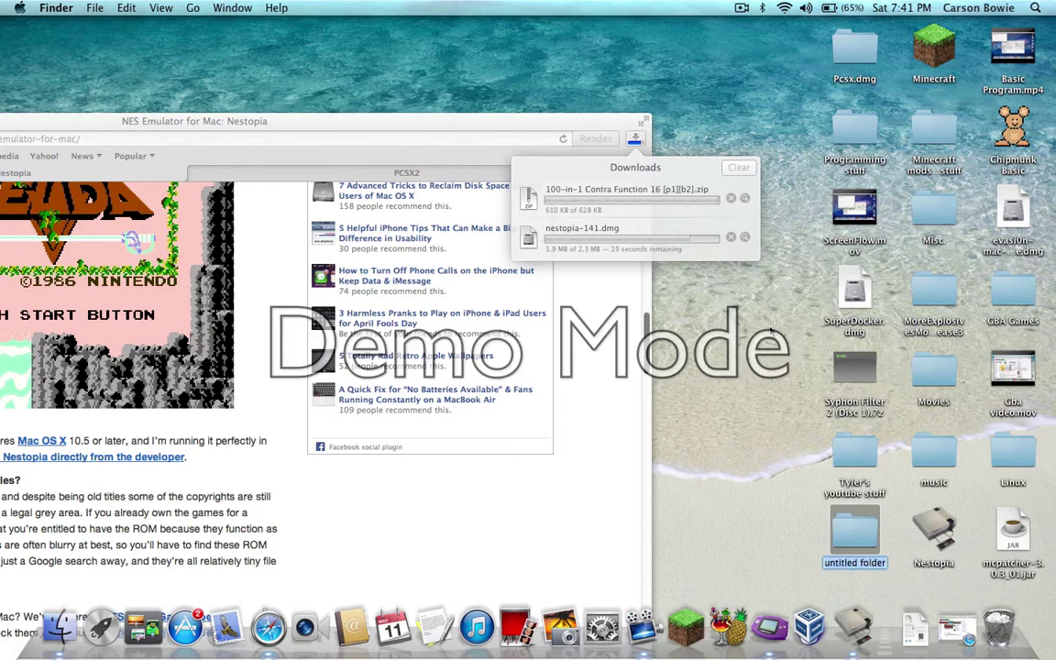
{"action": "type", "text": "N"}
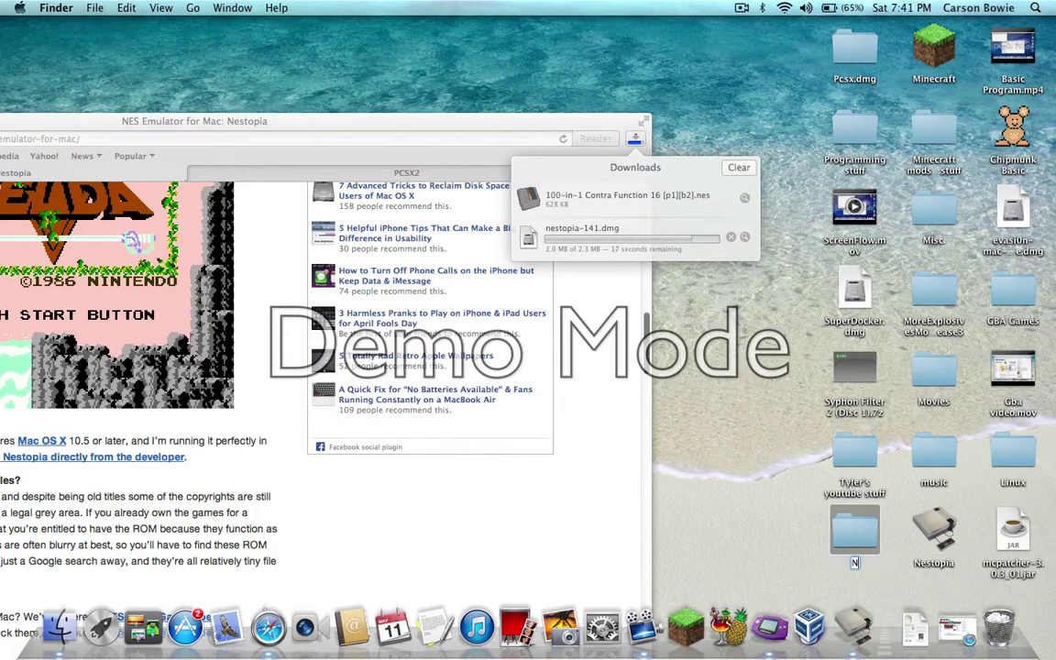
{"action": "type", "text": "ES Games"}
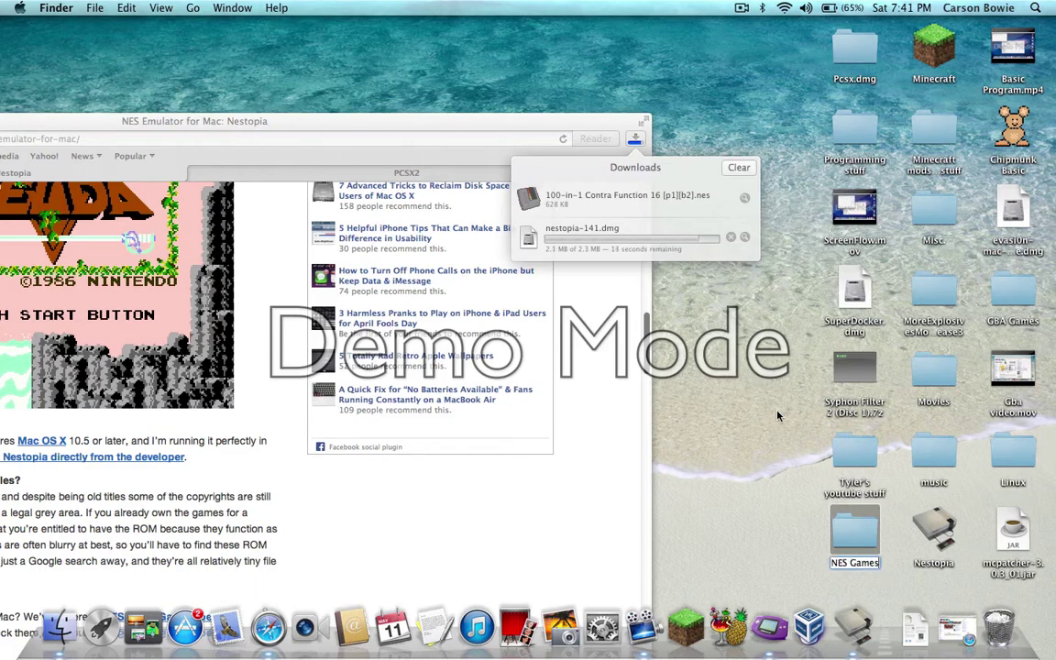
{"action": "key", "text": "Return"}
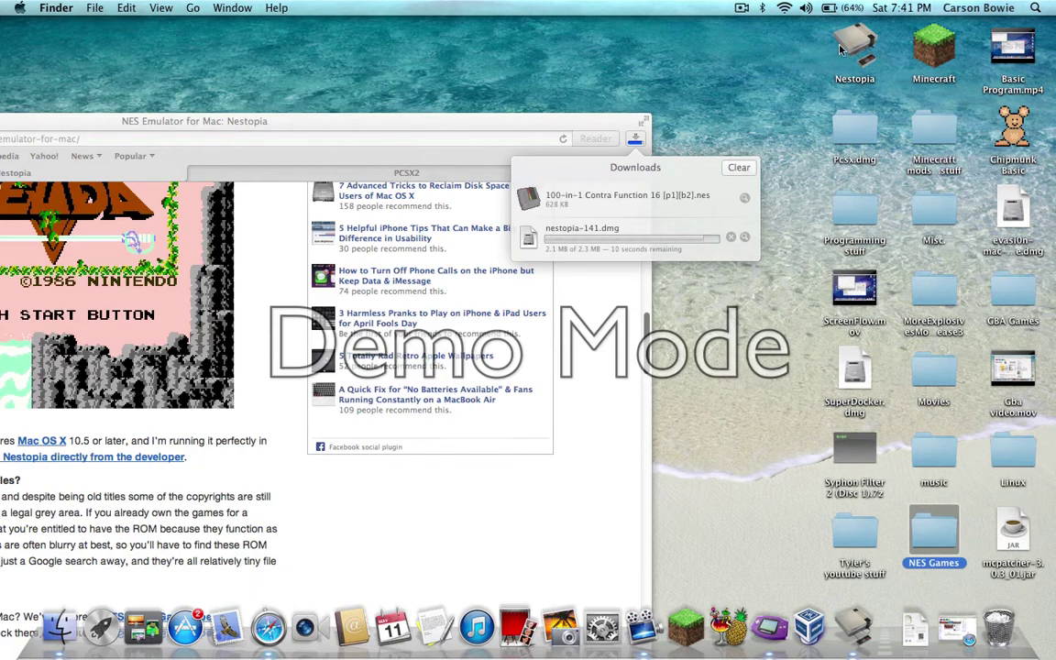
Step: Create another desktop folder and name it Emulaters
{"action": "right_click", "coordinate": [760, 354]}
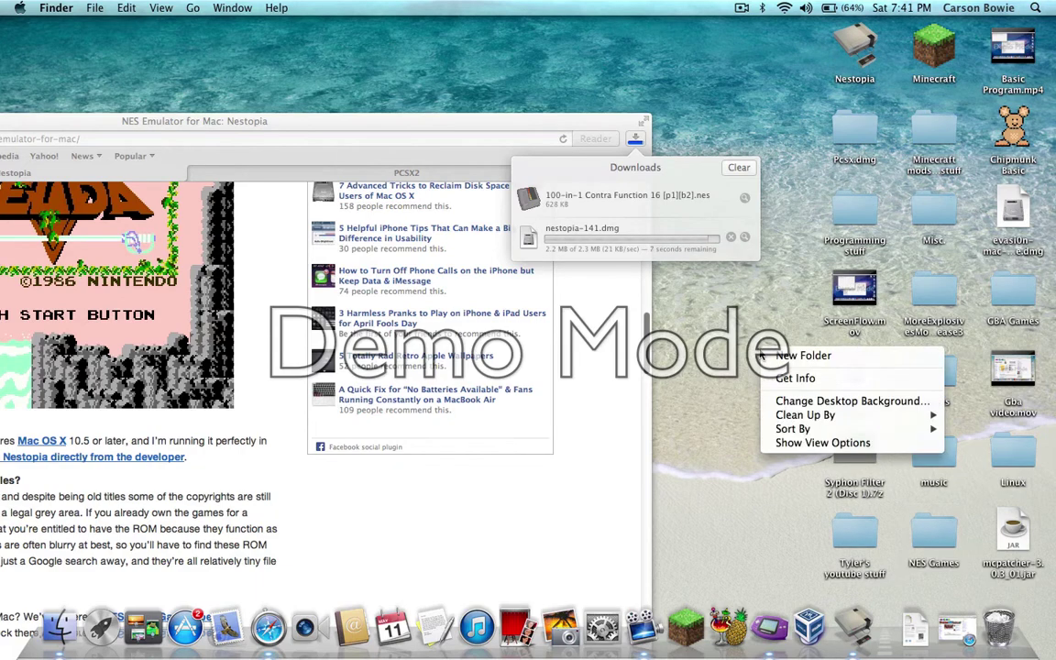
{"action": "mouse_move", "coordinate": [824, 429]}
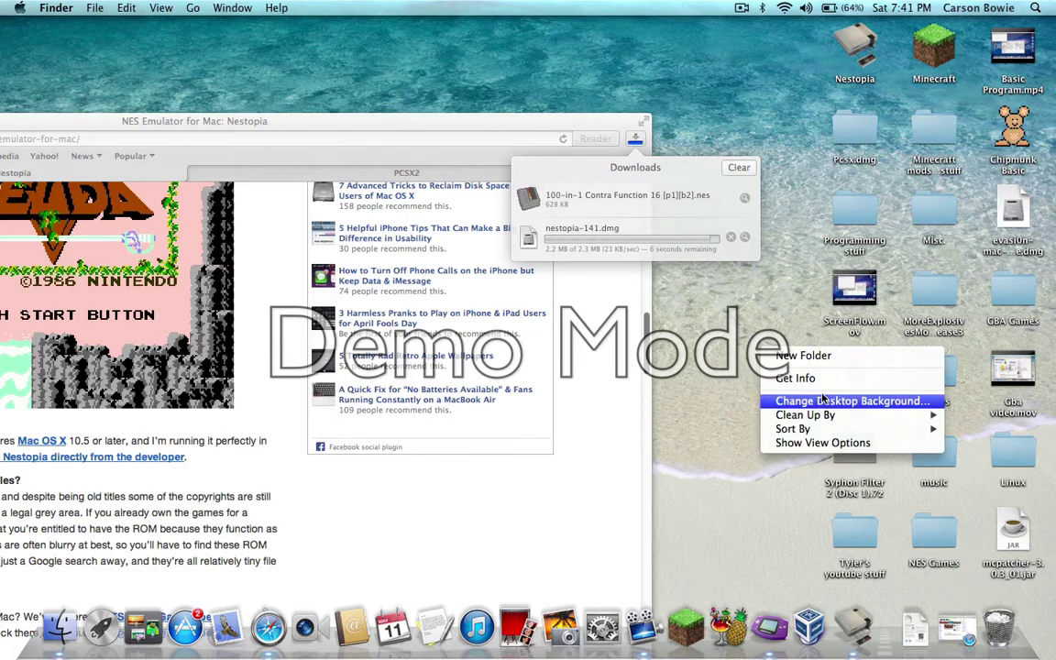
{"action": "left_click", "coordinate": [801, 355]}
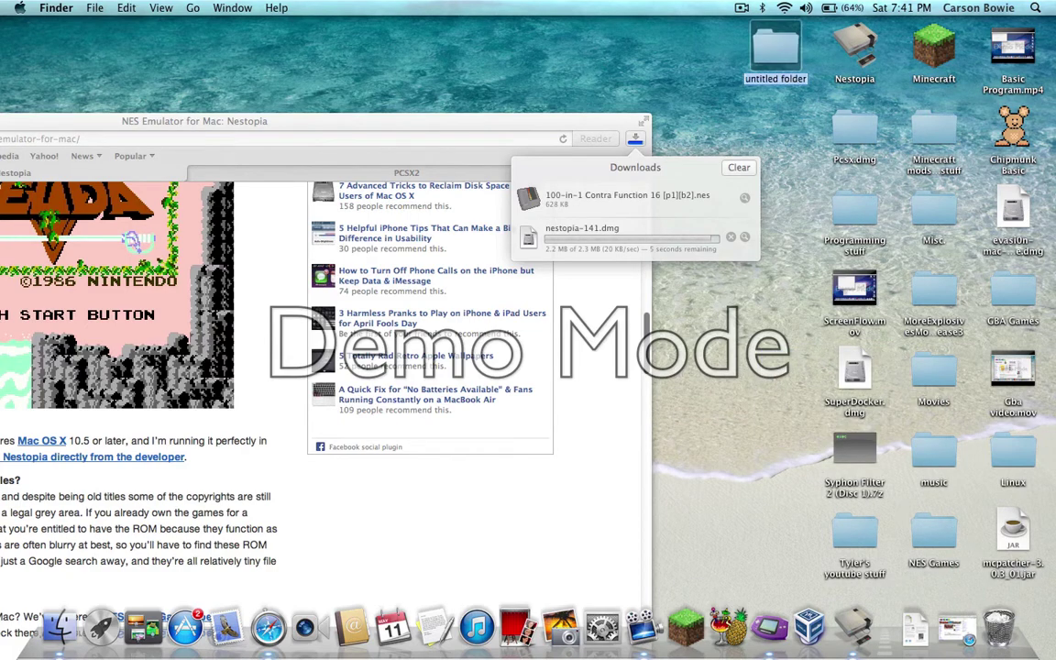
{"action": "type", "text": "Emulat"}
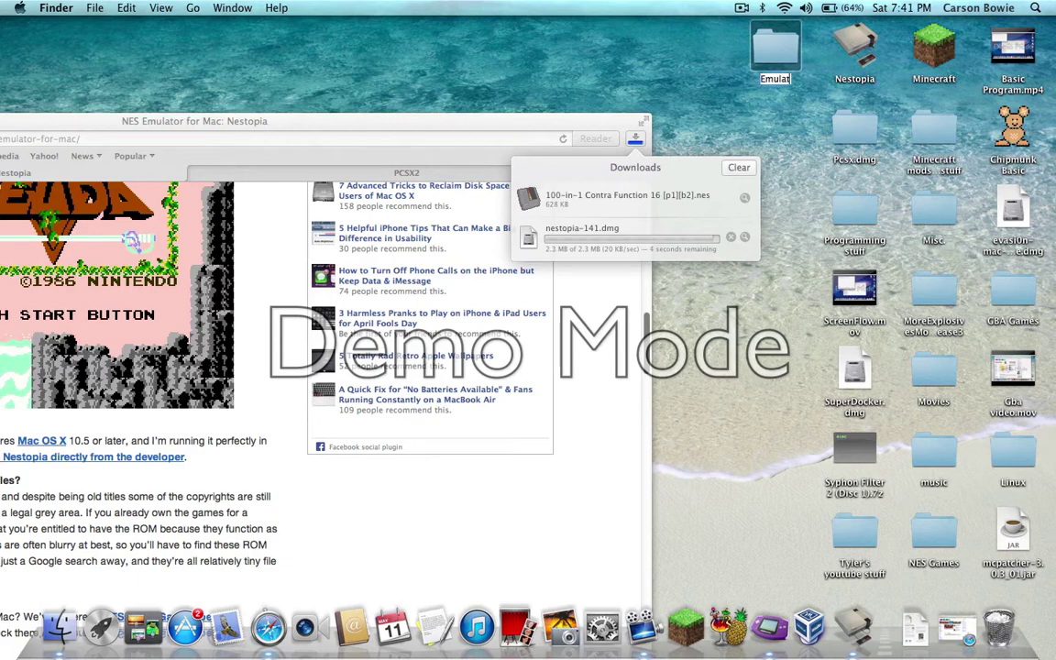
{"action": "type", "text": "ers"}
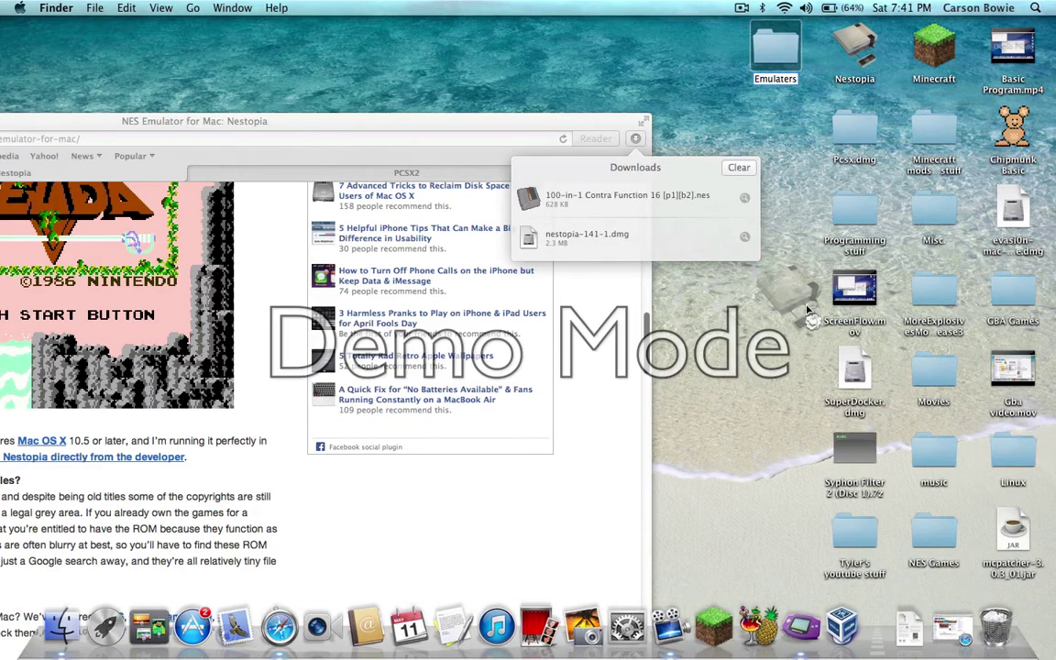
Step: Move the Nestopia application from the desktop into the Emulaters folder
{"action": "left_click_drag", "start_coordinate": [844, 632], "coordinate": [844, 634]}
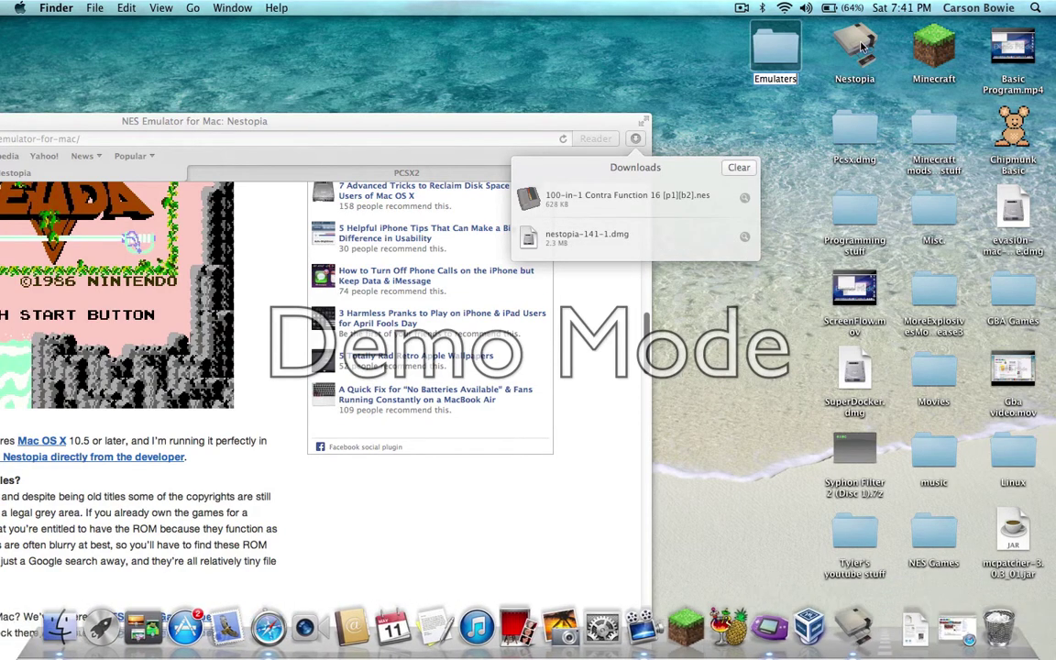
{"action": "left_click_drag", "start_coordinate": [861, 46], "coordinate": [776, 53]}
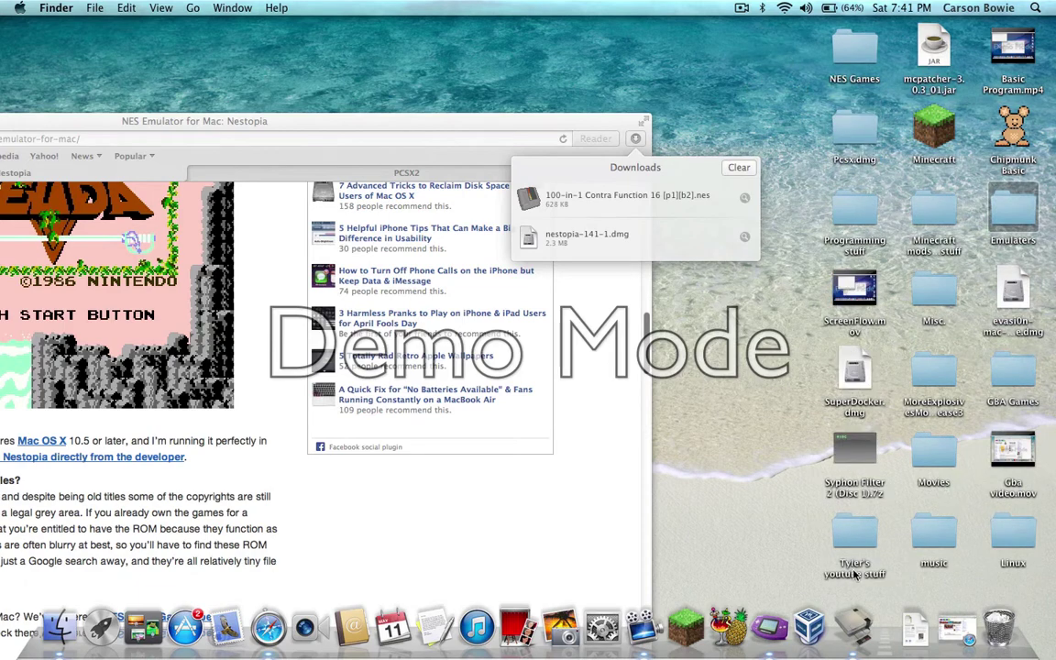
{"action": "right_click", "coordinate": [783, 631]}
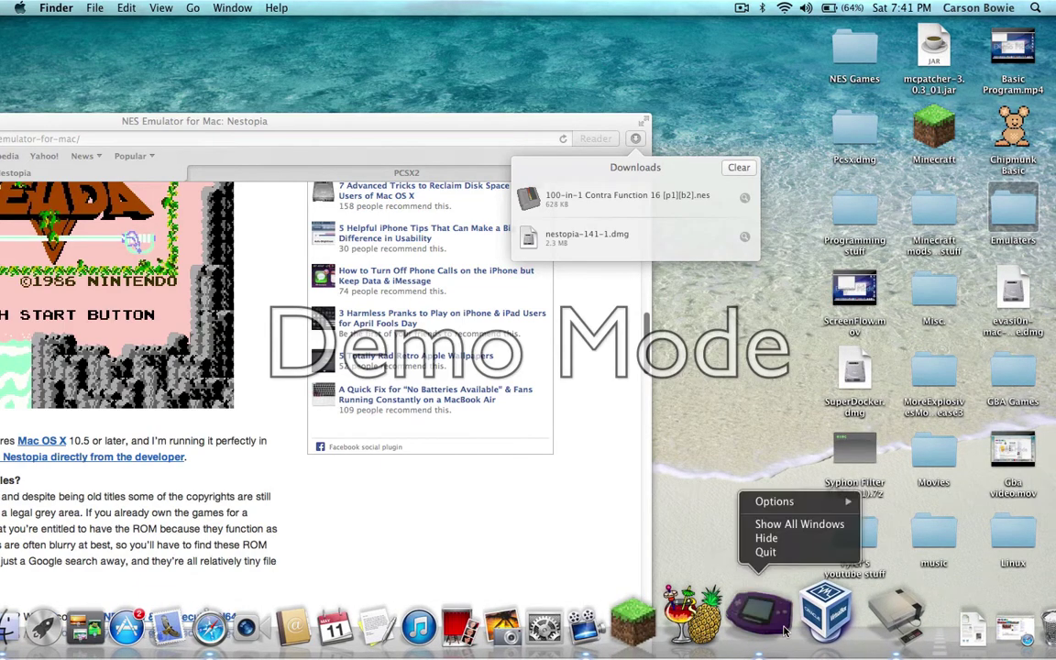
{"action": "left_click", "coordinate": [732, 416]}
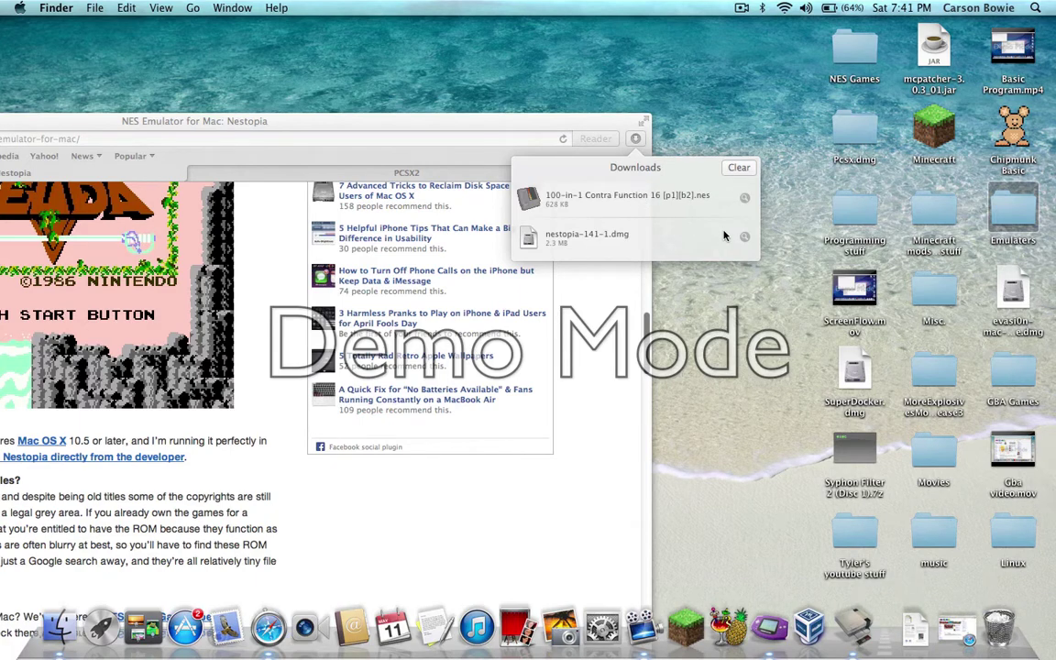
Step: Locate the downloaded nestopia-141-1.dmg in the Downloads folder and open the disk image
{"action": "left_click", "coordinate": [656, 212]}
{"action": "scroll", "coordinate": [497, 219], "scroll_direction": "up", "scroll_amount": 10}
{"action": "scroll", "coordinate": [497, 218], "scroll_direction": "down", "scroll_amount": 6}
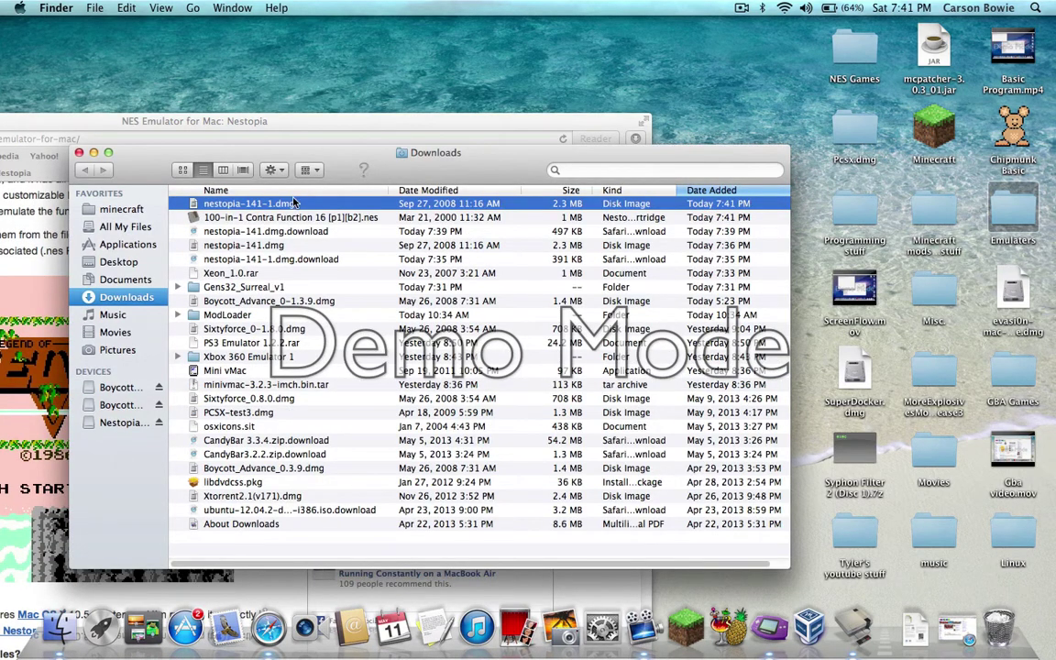
{"action": "left_click", "coordinate": [293, 202]}
{"action": "key", "text": "Escape"}
{"action": "double_click", "coordinate": [317, 206]}
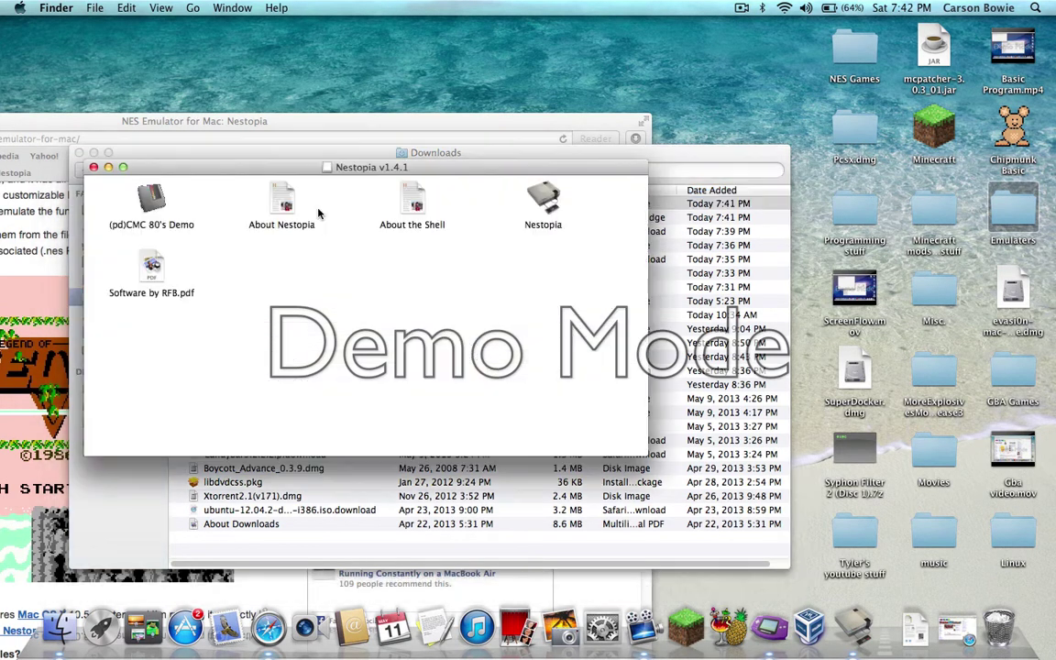
Step: Run the included (pd)CMC 80's Demo ROM in Nestopia and close its game window
{"action": "left_click", "coordinate": [159, 204]}
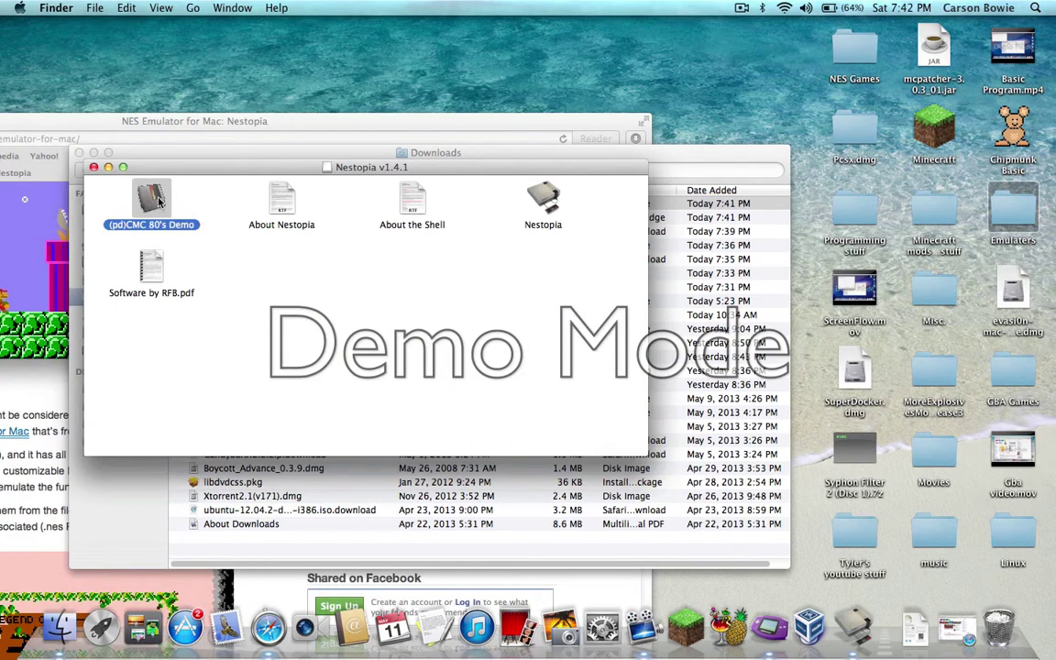
{"action": "double_click", "coordinate": [159, 197]}
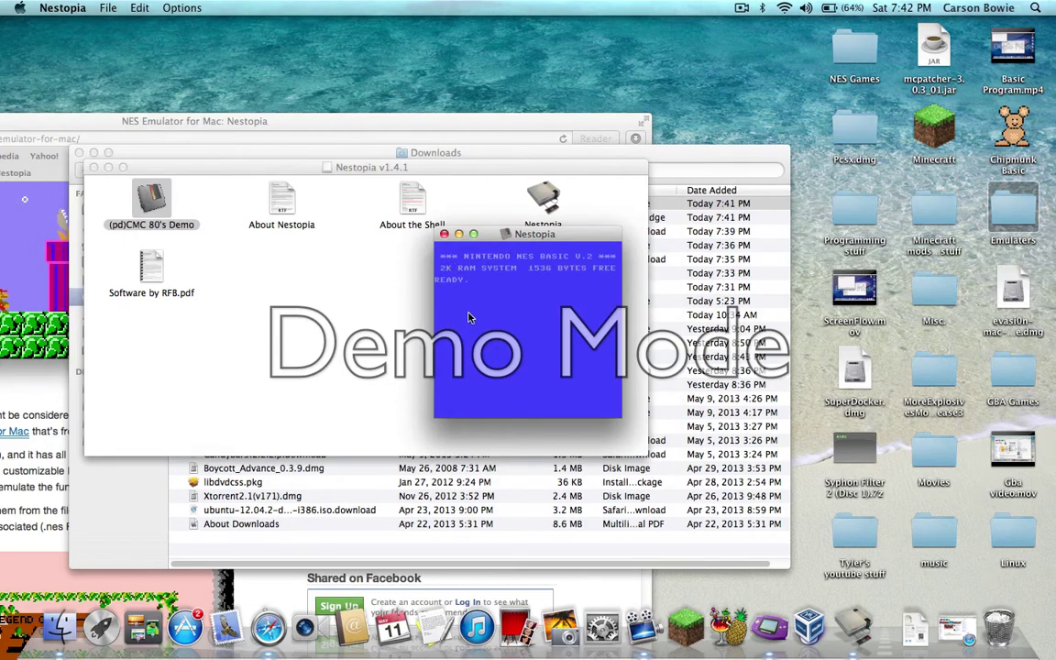
{"action": "left_click", "coordinate": [445, 234]}
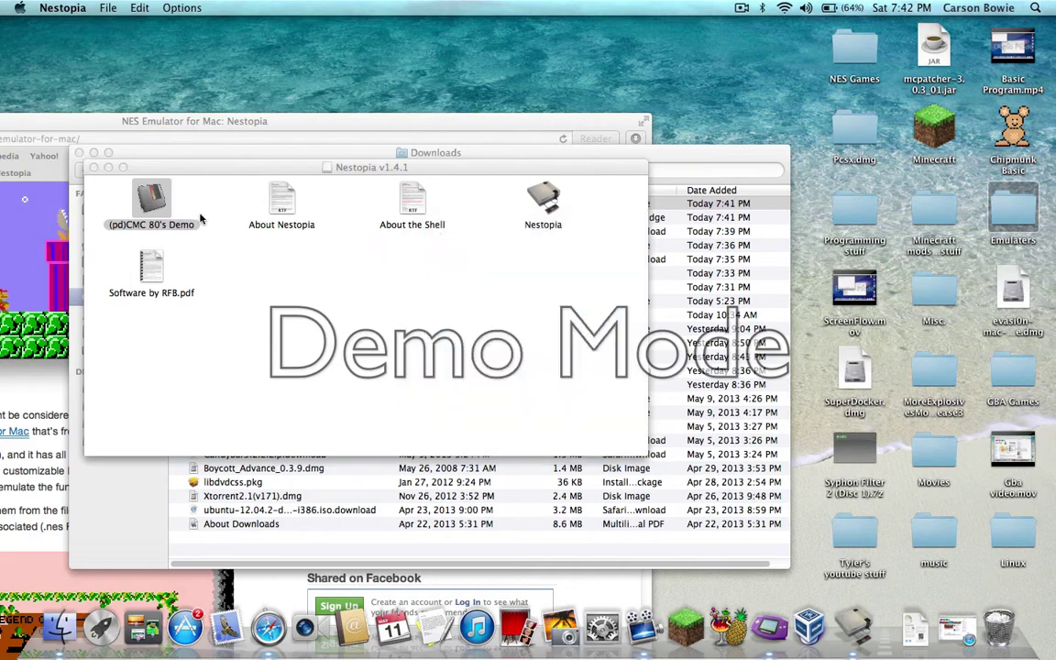
Step: Close the Nestopia v1.4.1 disk image window and move nestopia-141-1.dmg from Downloads to the Trash
{"action": "left_click", "coordinate": [541, 200]}
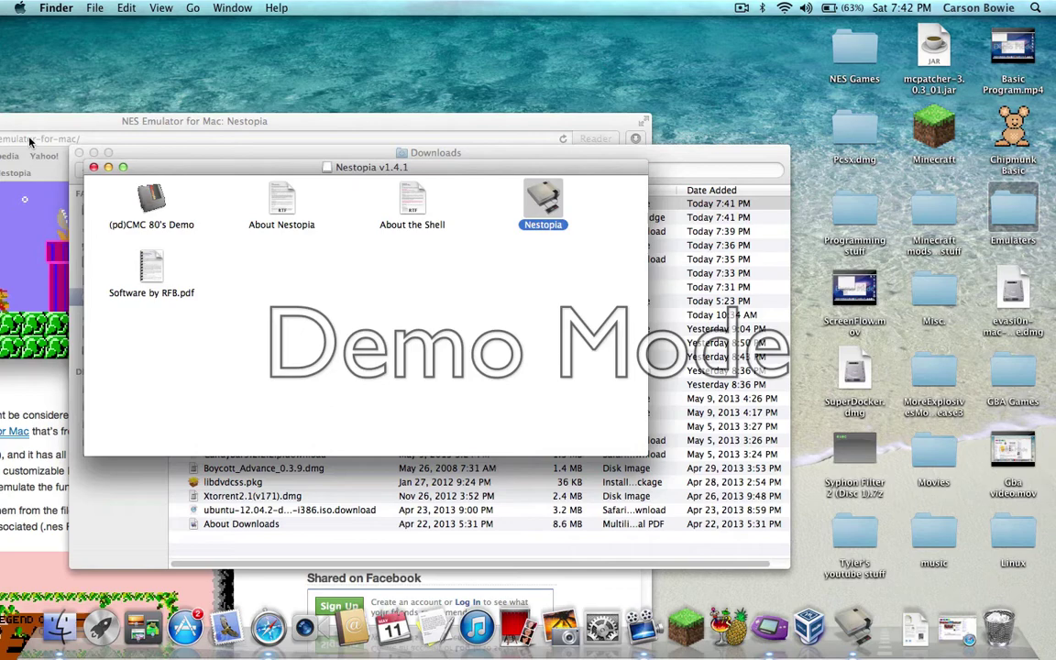
{"action": "left_click", "coordinate": [94, 166]}
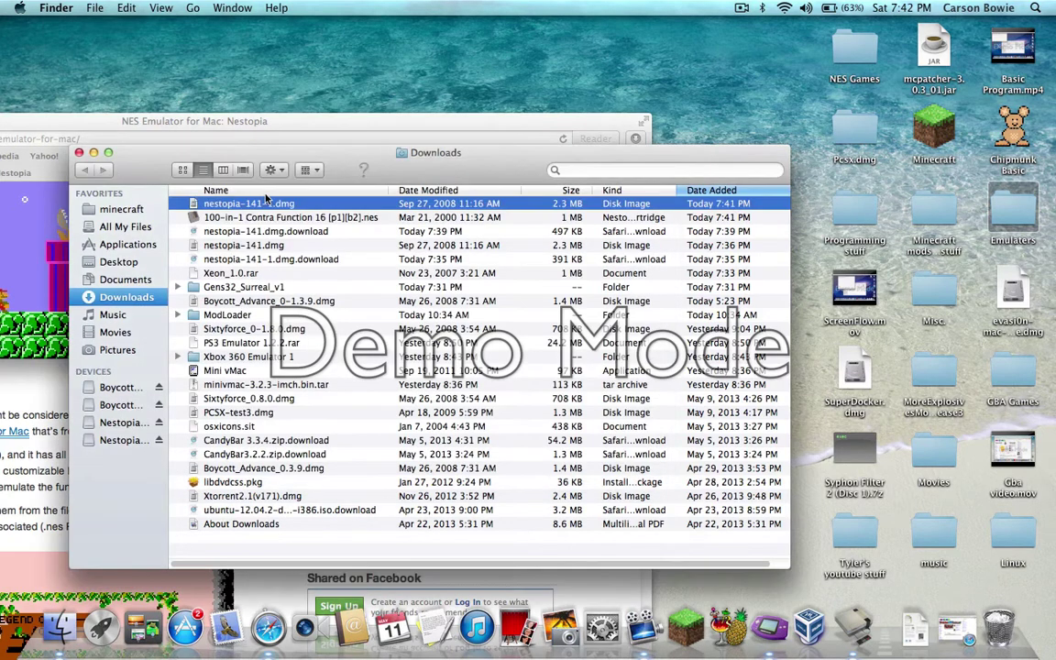
{"action": "left_click_drag", "start_coordinate": [270, 205], "coordinate": [1018, 638]}
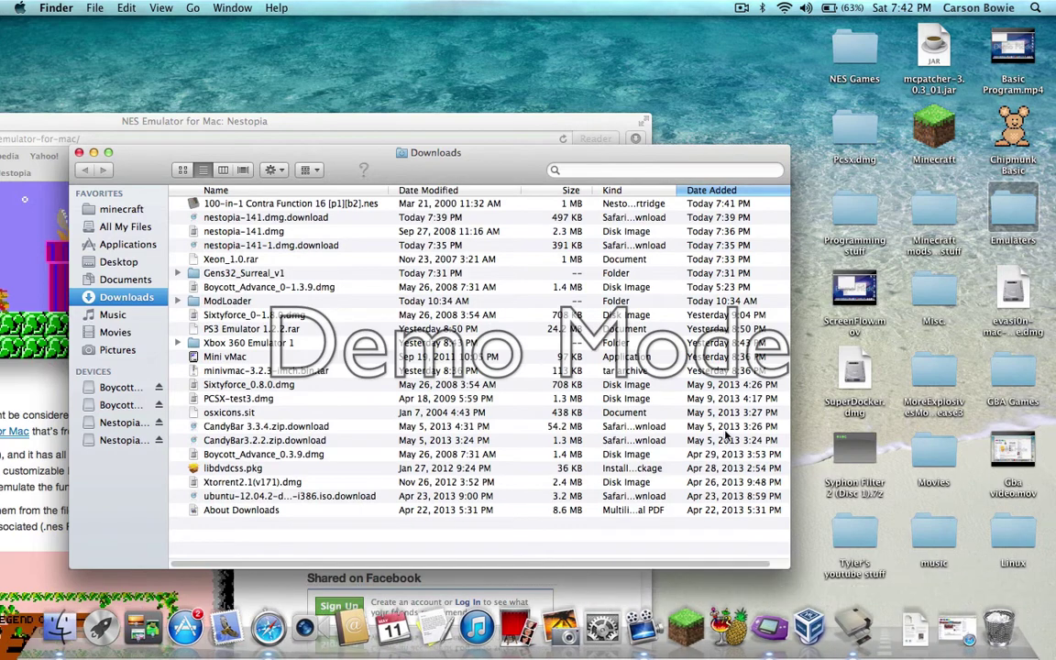
Step: Move the 100-in-1 Contra Function 16 [p1][b2].nes ROM from Downloads into the NES Games folder and close the Downloads window
{"action": "left_click", "coordinate": [527, 202]}
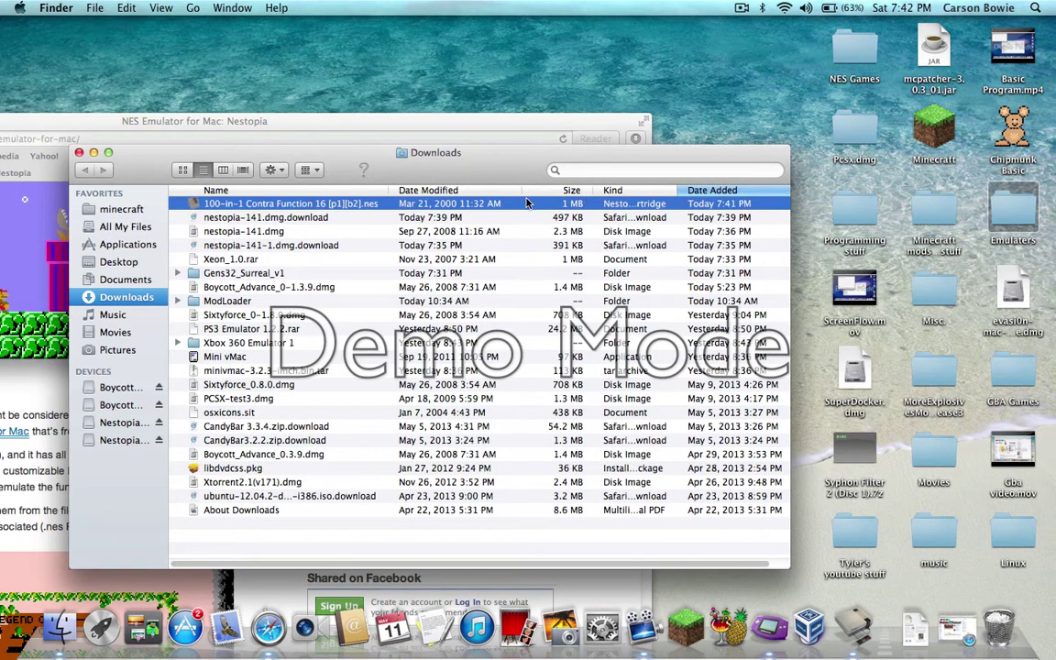
{"action": "left_click_drag", "start_coordinate": [527, 203], "coordinate": [870, 58]}
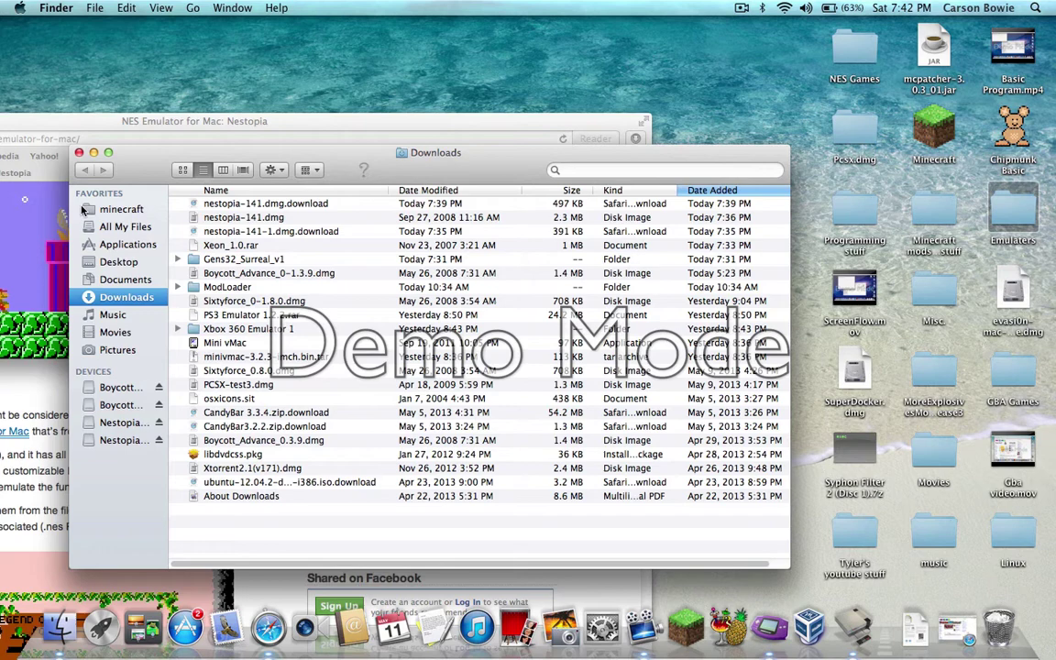
{"action": "left_click", "coordinate": [80, 153]}
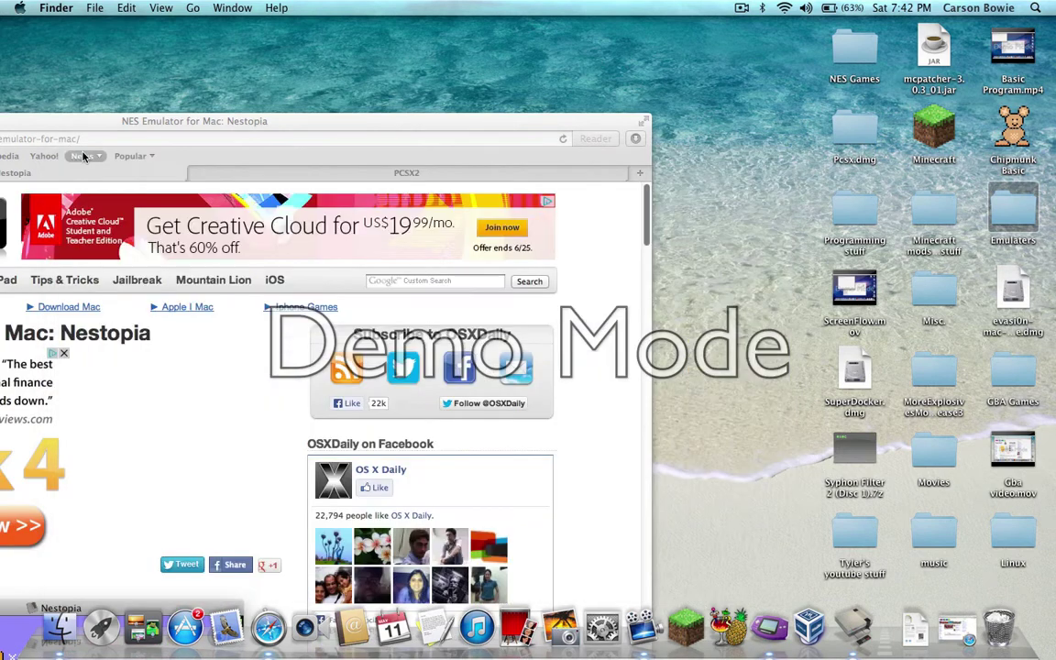
Step: Quit the running Nestopia application
{"action": "scroll", "coordinate": [550, 412], "scroll_direction": "down", "scroll_amount": 10}
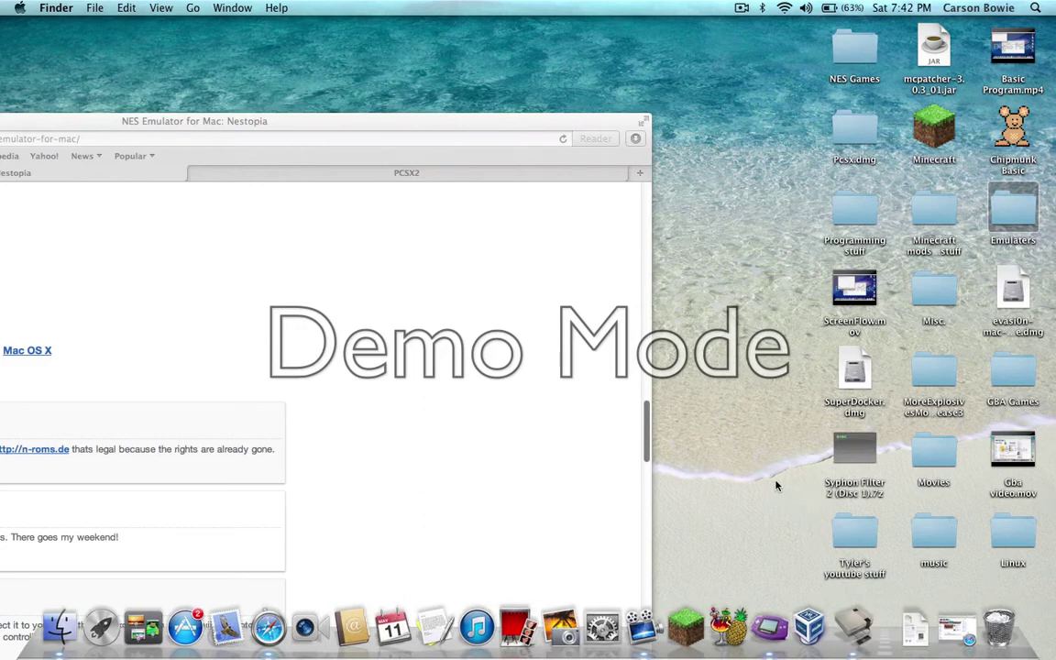
{"action": "right_click", "coordinate": [852, 618]}
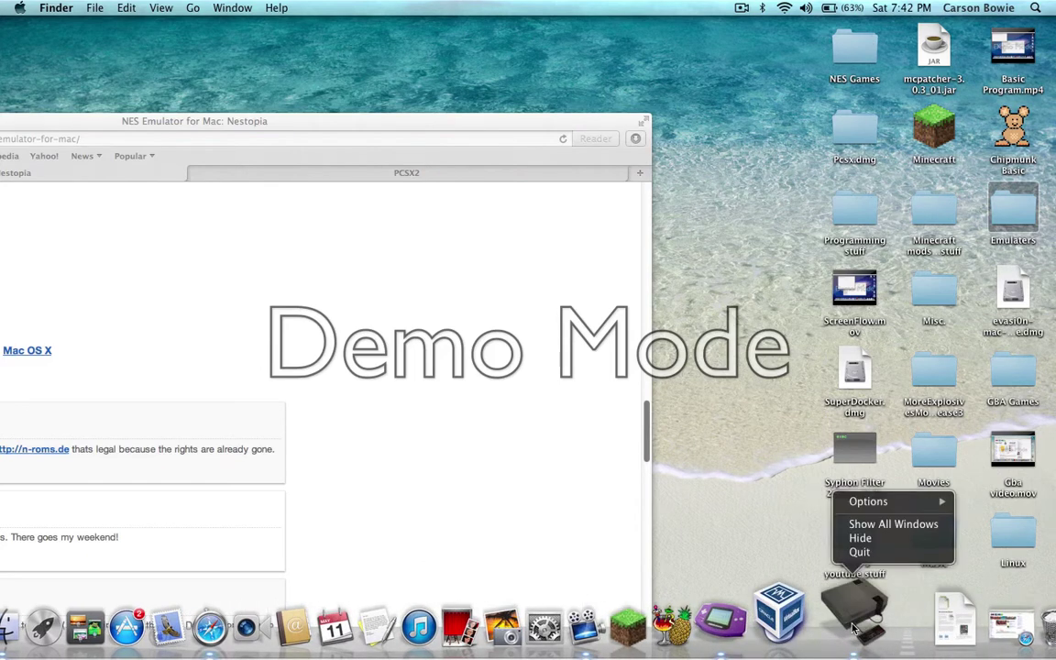
{"action": "left_click", "coordinate": [861, 551]}
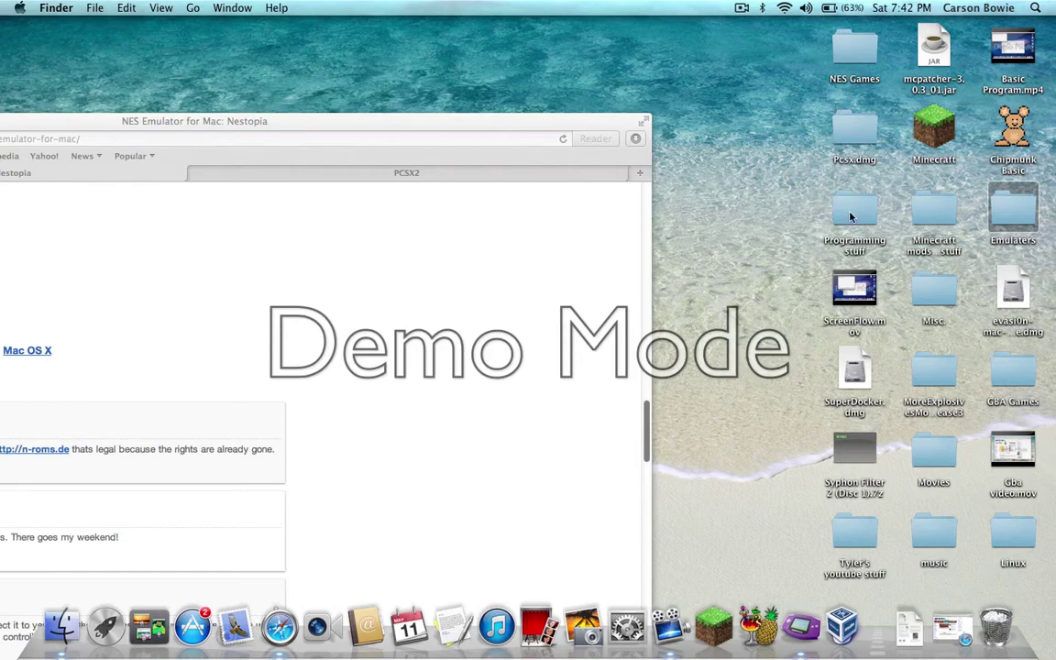
Step: Check the contents of the Emulaters folder for Nestopia and close its window
{"action": "double_click", "coordinate": [1028, 202]}
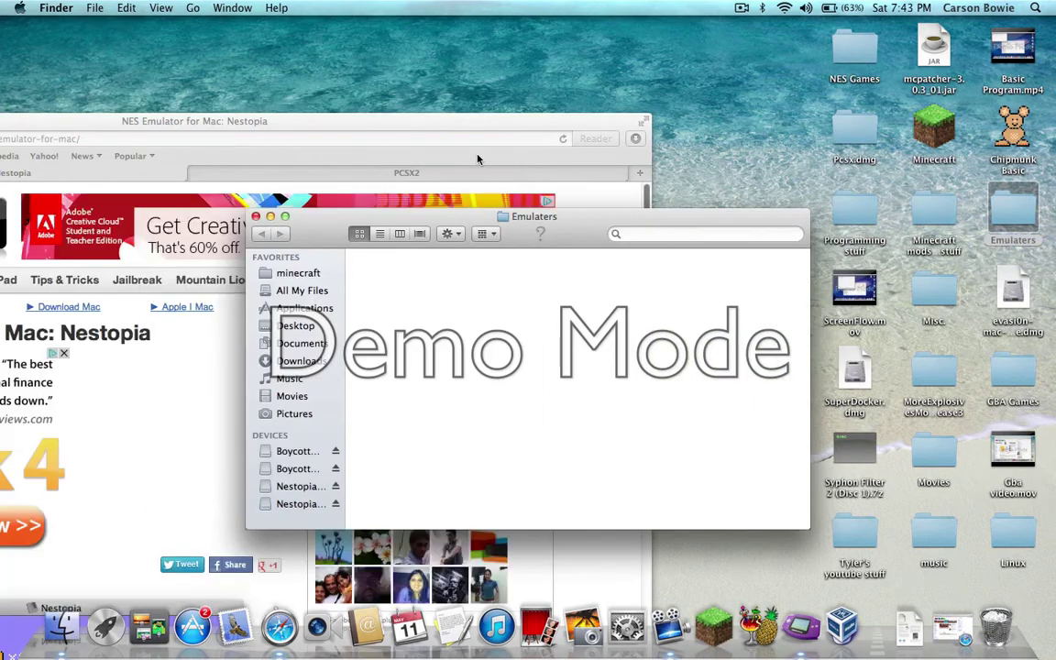
{"action": "left_click", "coordinate": [259, 217]}
{"action": "scroll", "coordinate": [367, 385], "scroll_direction": "down", "scroll_amount": 10}
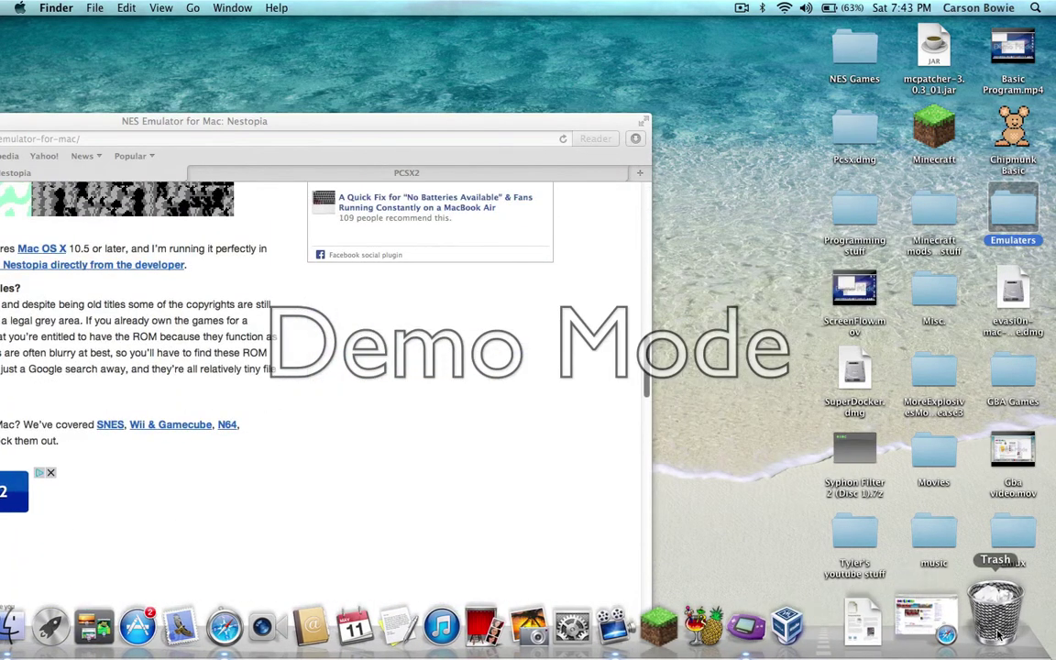
Step: Open the Trash and move nestopia-141-1.dmg from it back onto the desktop
{"action": "left_click", "coordinate": [996, 612]}
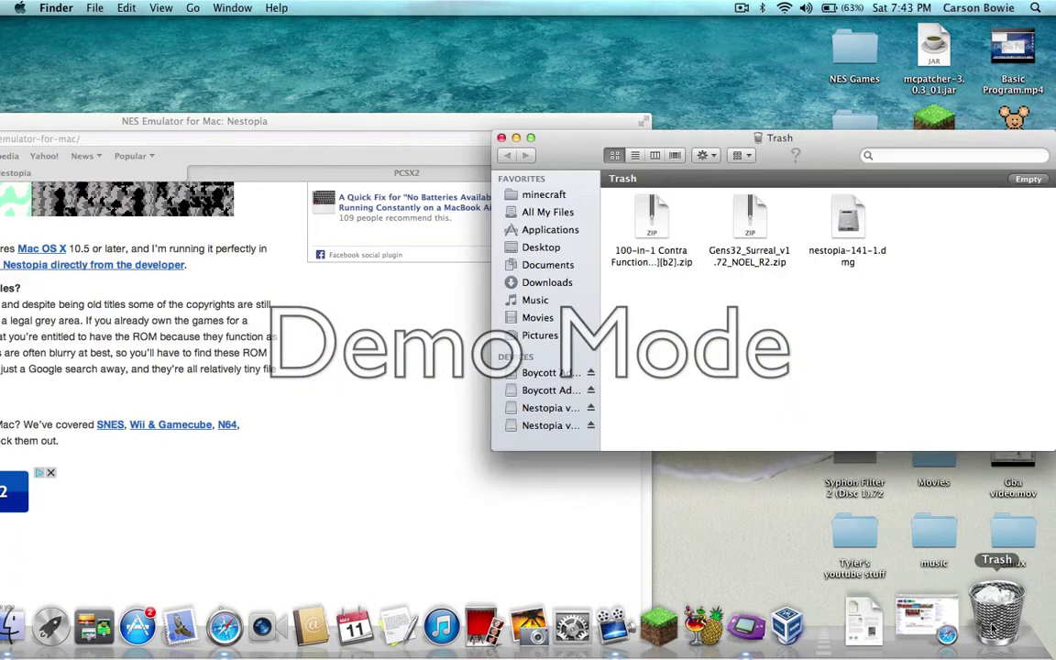
{"action": "left_click", "coordinate": [846, 229]}
{"action": "double_click", "coordinate": [847, 230]}
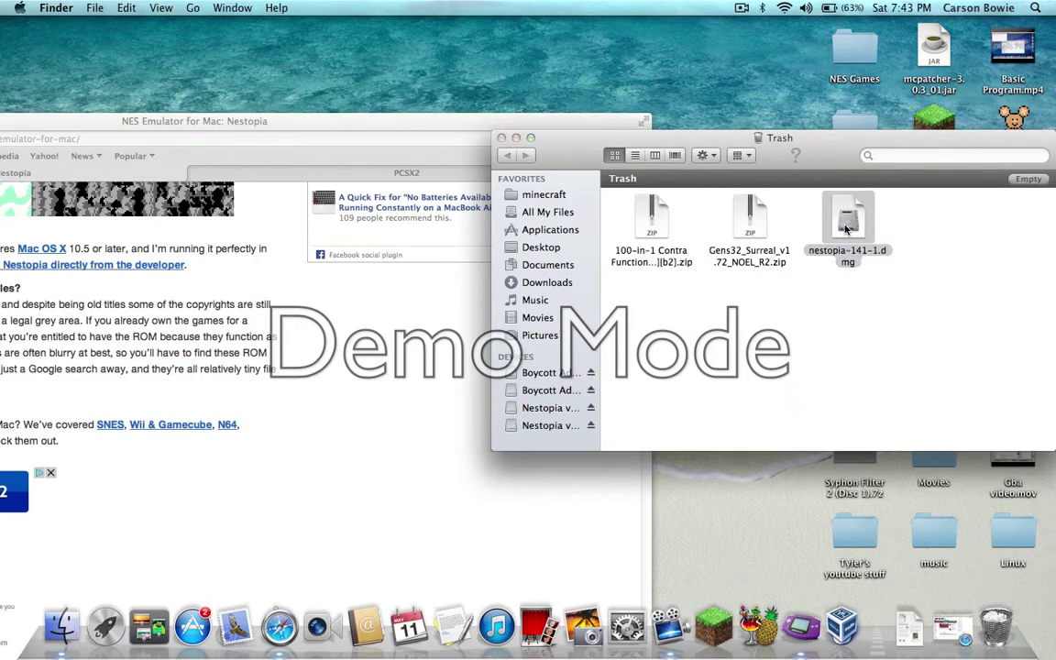
{"action": "left_click", "coordinate": [639, 225]}
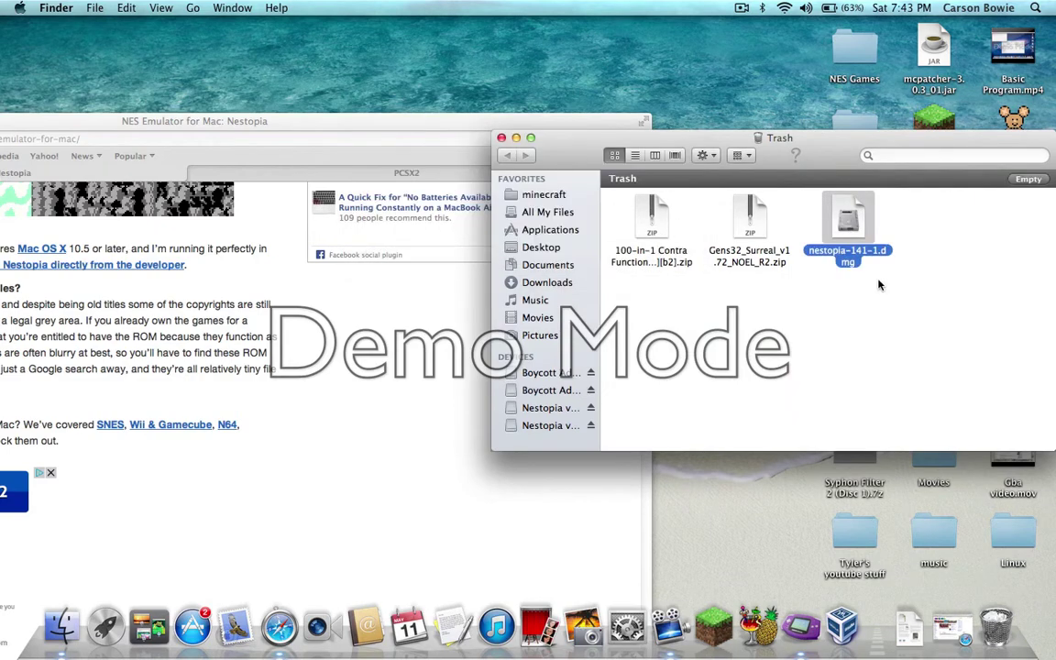
{"action": "left_click_drag", "start_coordinate": [846, 229], "coordinate": [962, 42]}
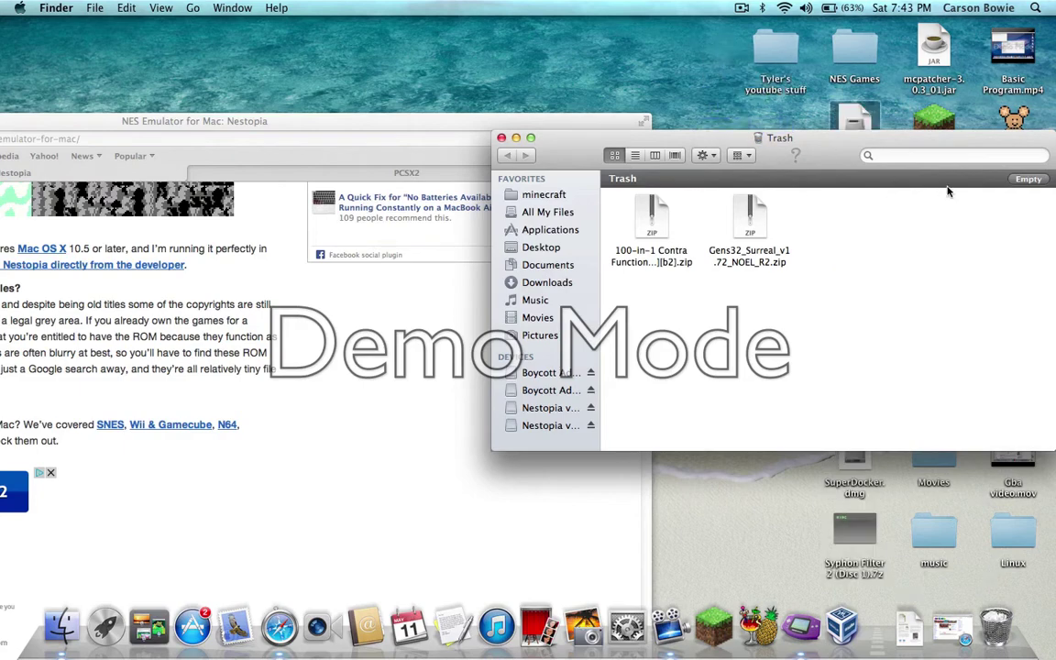
Step: Close the Trash window, mount nestopia-141-1.dmg from the desktop and copy Nestopia into the Emulaters folder
{"action": "left_click", "coordinate": [502, 137]}
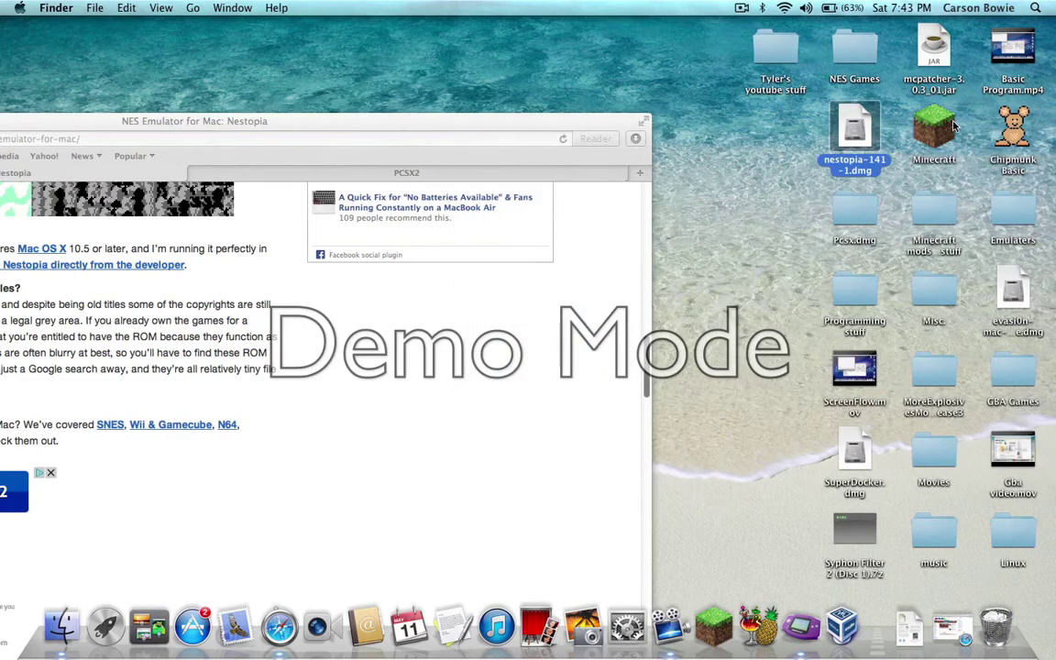
{"action": "double_click", "coordinate": [862, 133]}
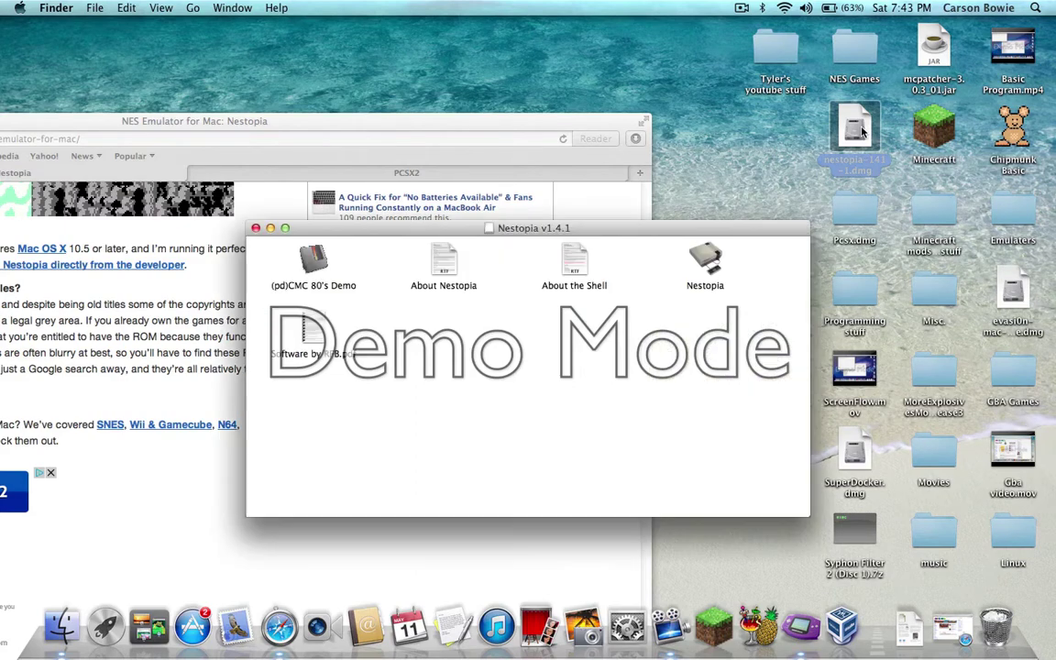
{"action": "left_click", "coordinate": [714, 261]}
{"action": "left_click_drag", "start_coordinate": [714, 261], "coordinate": [986, 229]}
{"action": "scroll", "coordinate": [229, 229], "scroll_direction": "up", "scroll_amount": 5}
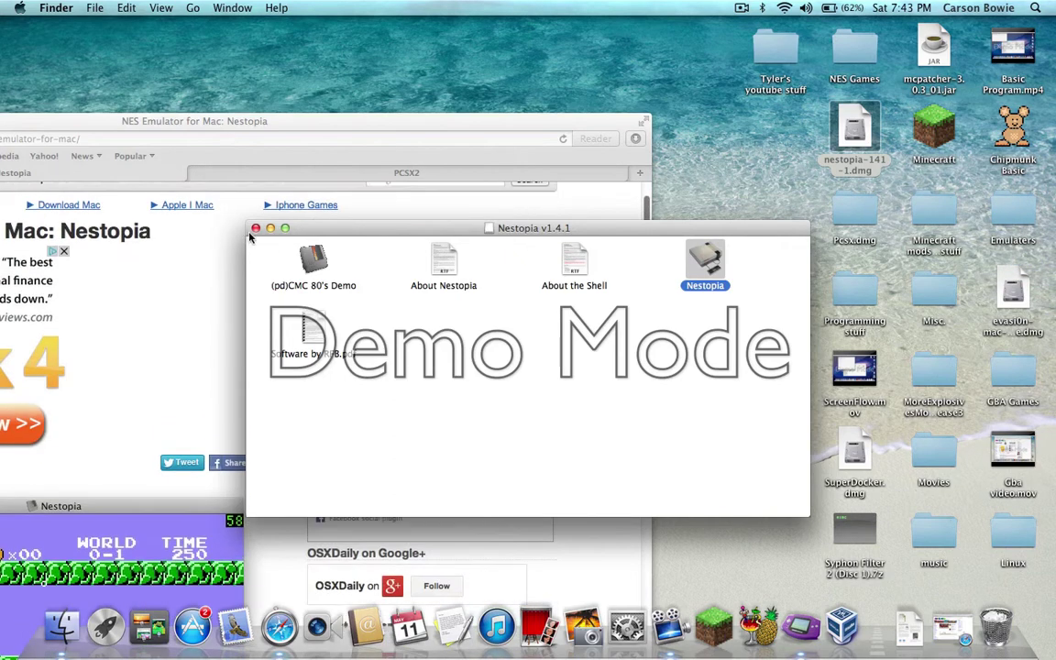
Step: Close the Nestopia v1.4.1 disk image window and the OSXDaily browser window
{"action": "left_click", "coordinate": [255, 228]}
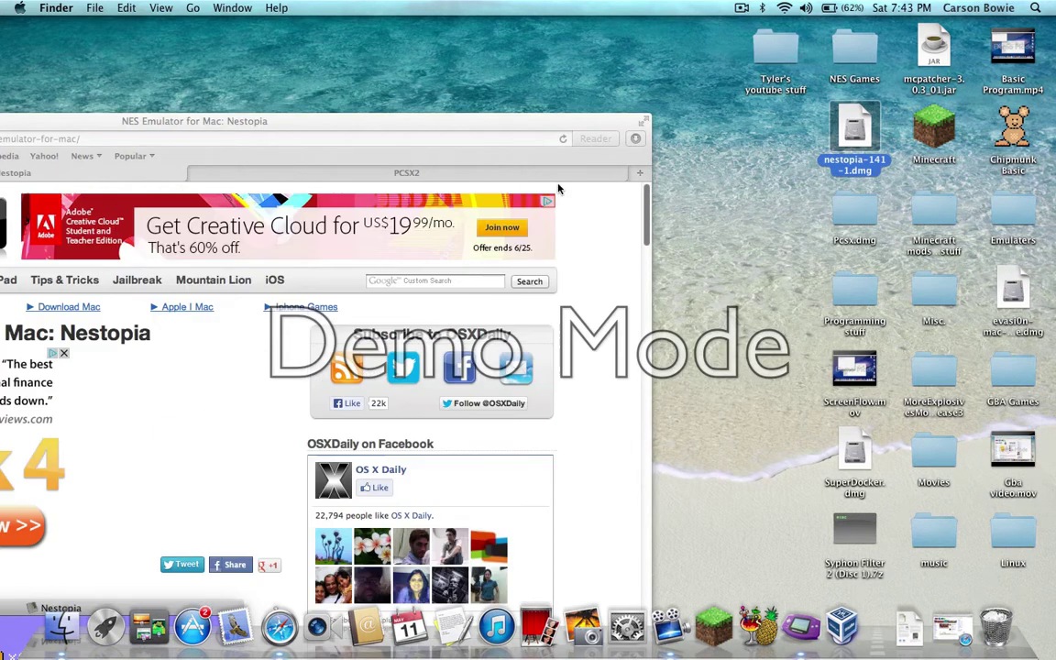
{"action": "left_click_drag", "start_coordinate": [465, 128], "coordinate": [835, 135]}
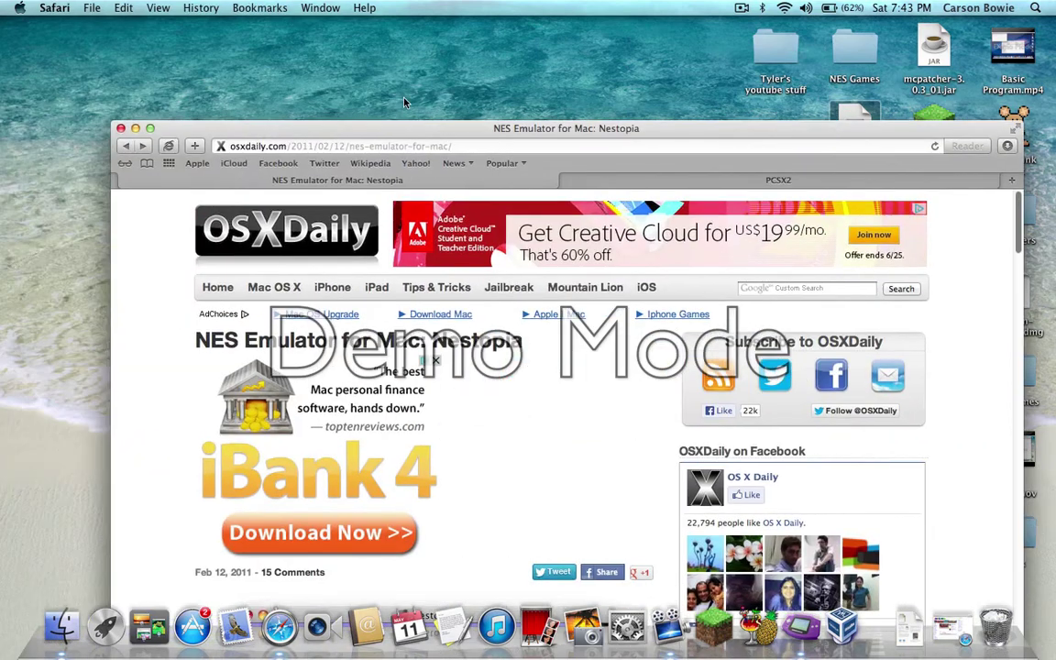
{"action": "left_click", "coordinate": [120, 128]}
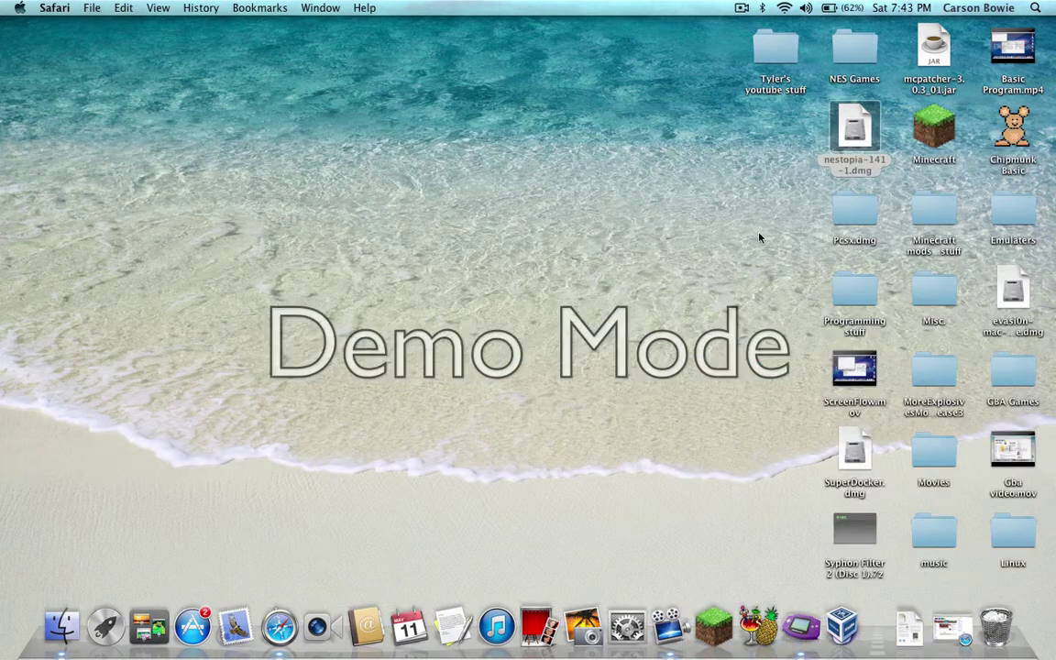
Step: Launch Nestopia from the Emulaters folder, allowing the downloaded application to open, and close the folder window
{"action": "double_click", "coordinate": [1027, 218]}
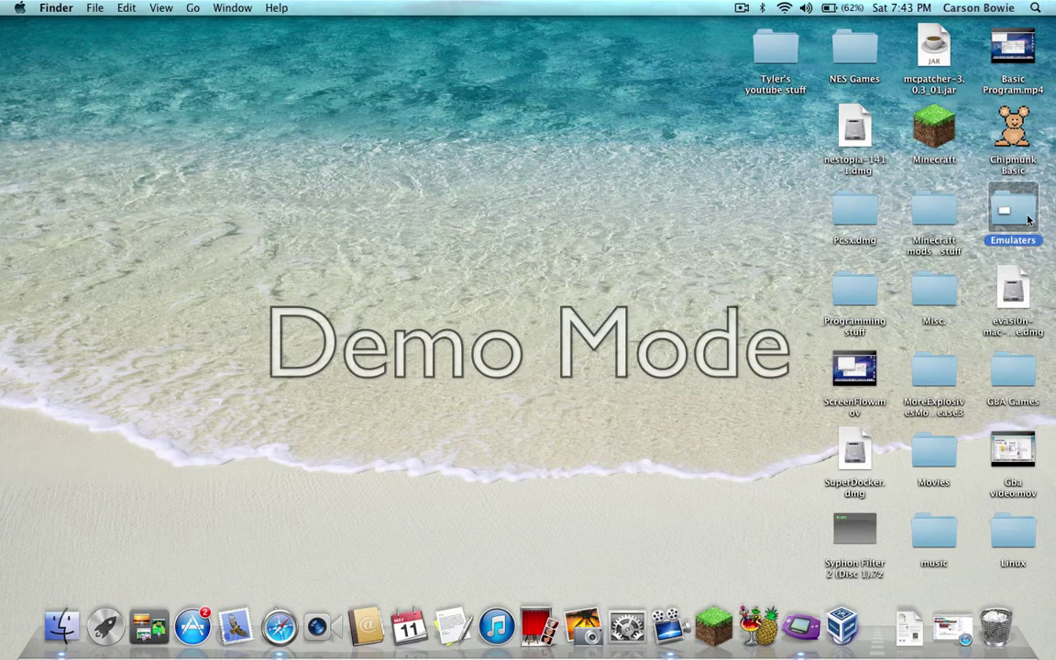
{"action": "double_click", "coordinate": [386, 276]}
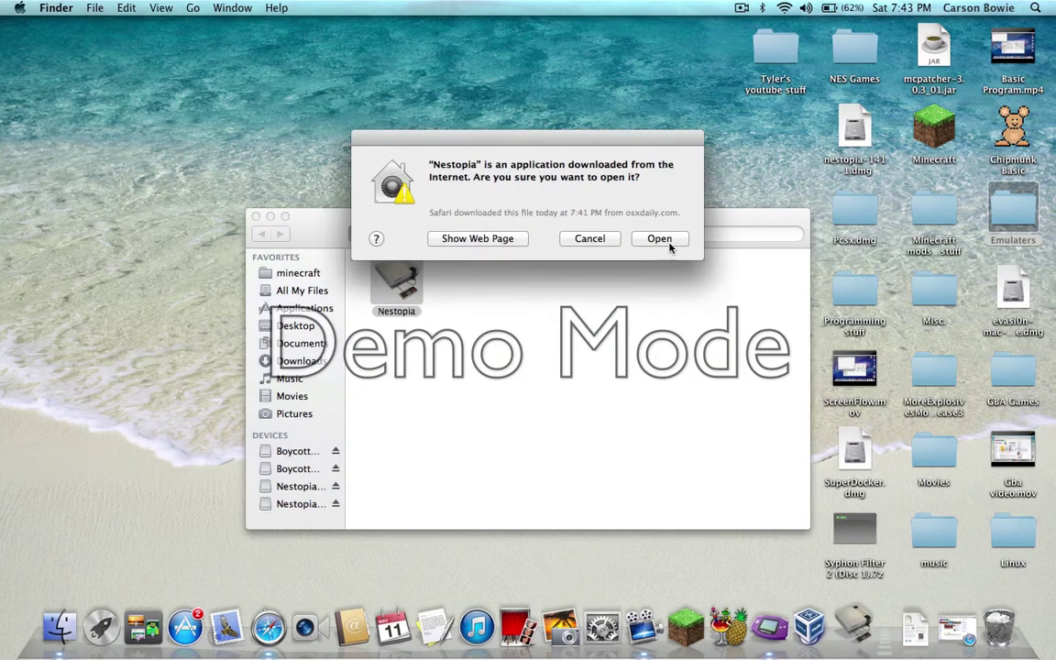
{"action": "left_click", "coordinate": [671, 241]}
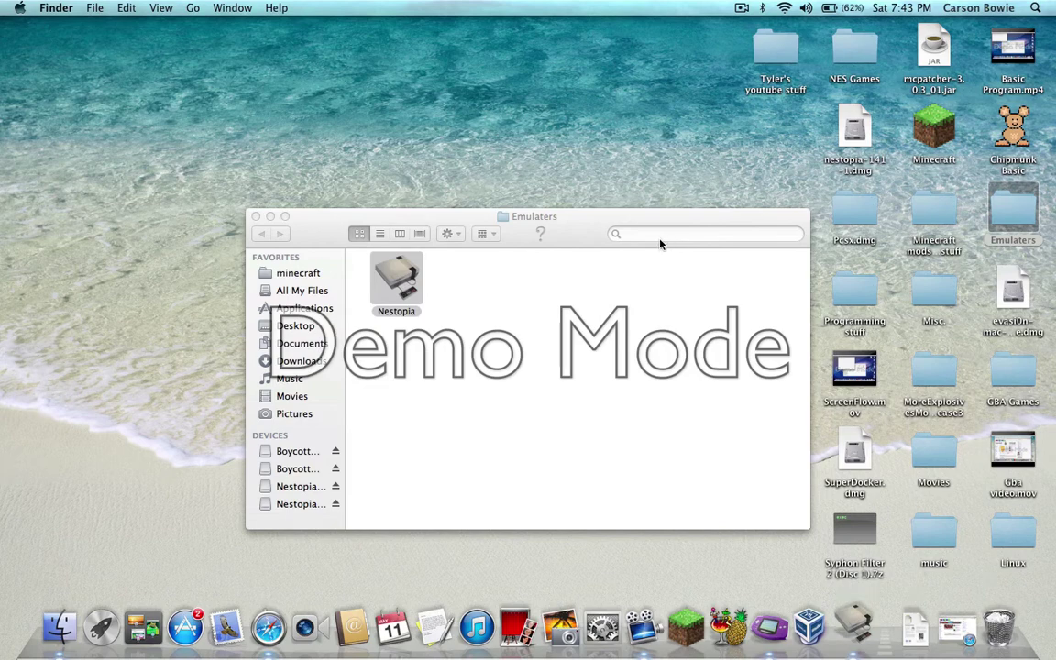
{"action": "left_click", "coordinate": [256, 217]}
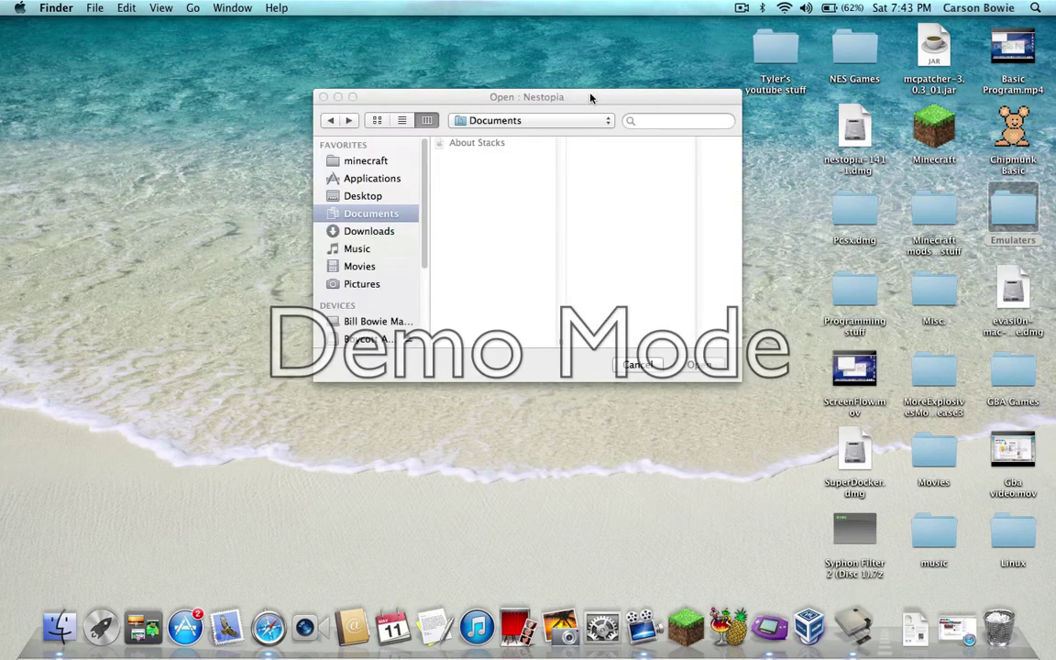
Step: Load the ROM 100-in-1 Contra Function 16 [p1][b2].nes from the NES Games folder on the Desktop into Nestopia
{"action": "left_click_drag", "start_coordinate": [589, 99], "coordinate": [518, 97]}
{"action": "left_click", "coordinate": [517, 119]}
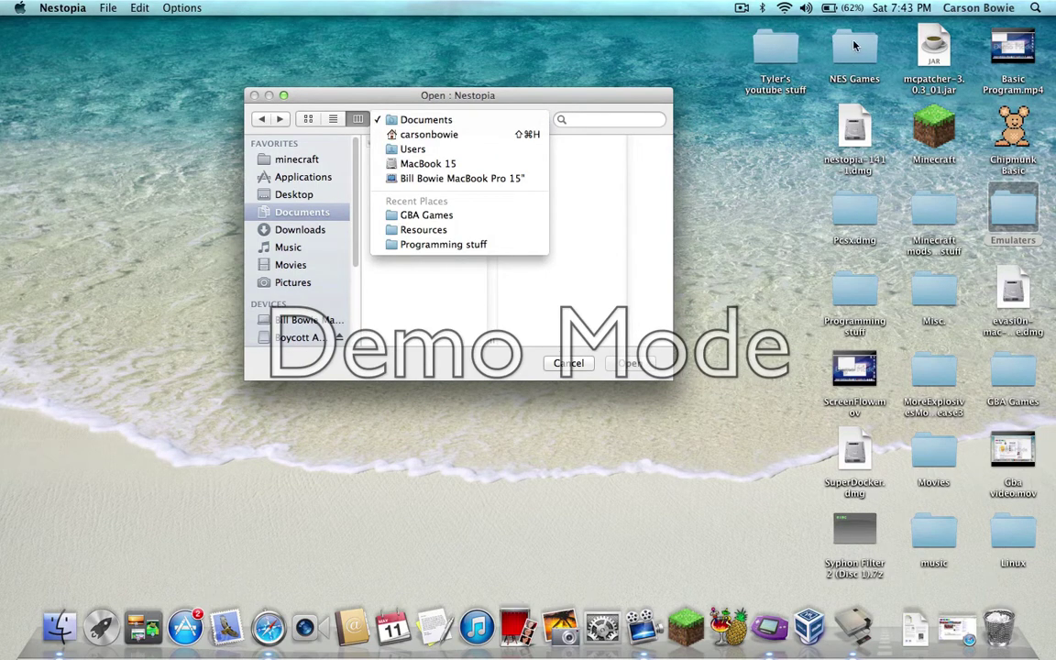
{"action": "left_click", "coordinate": [853, 45]}
{"action": "left_click", "coordinate": [489, 119]}
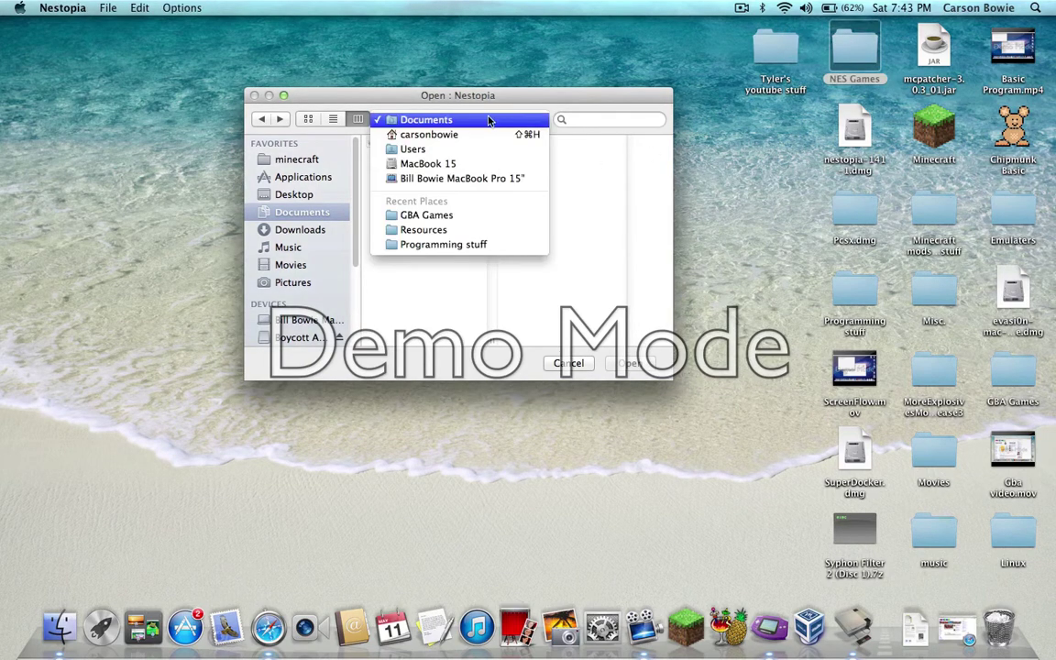
{"action": "left_click", "coordinate": [484, 135]}
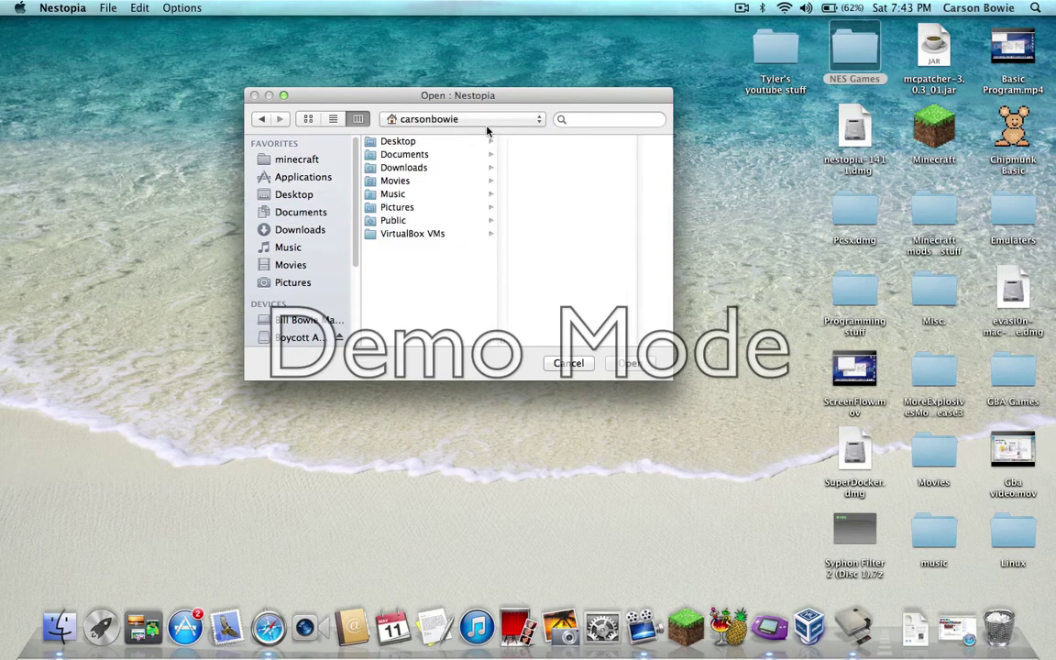
{"action": "left_click", "coordinate": [433, 141]}
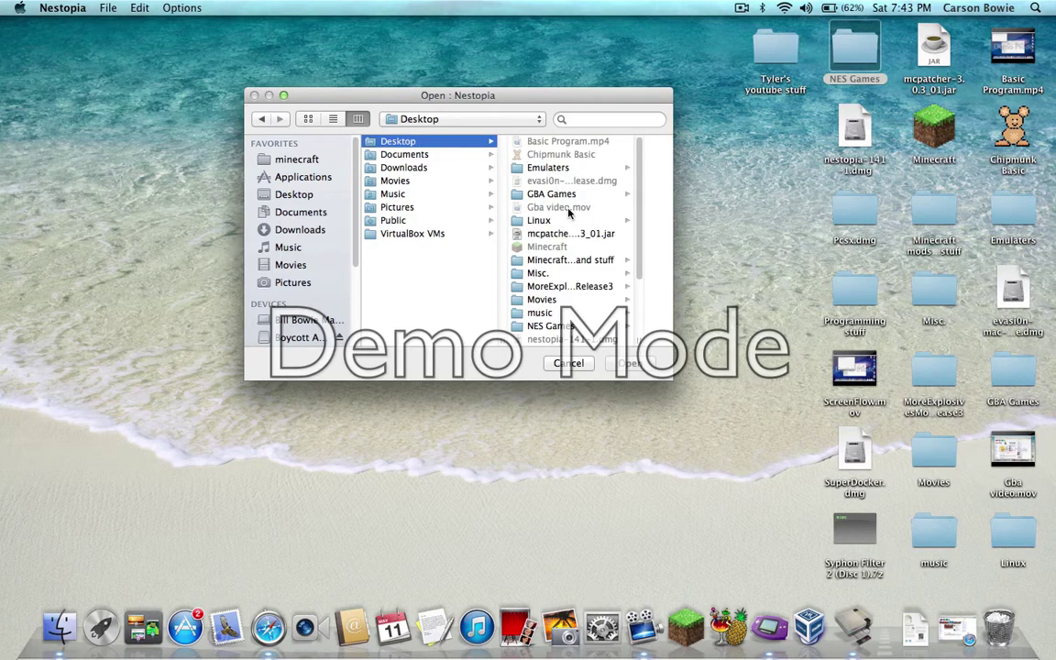
{"action": "scroll", "coordinate": [642, 220], "scroll_direction": "down", "scroll_amount": 2}
{"action": "left_click_drag", "start_coordinate": [642, 220], "coordinate": [630, 253]}
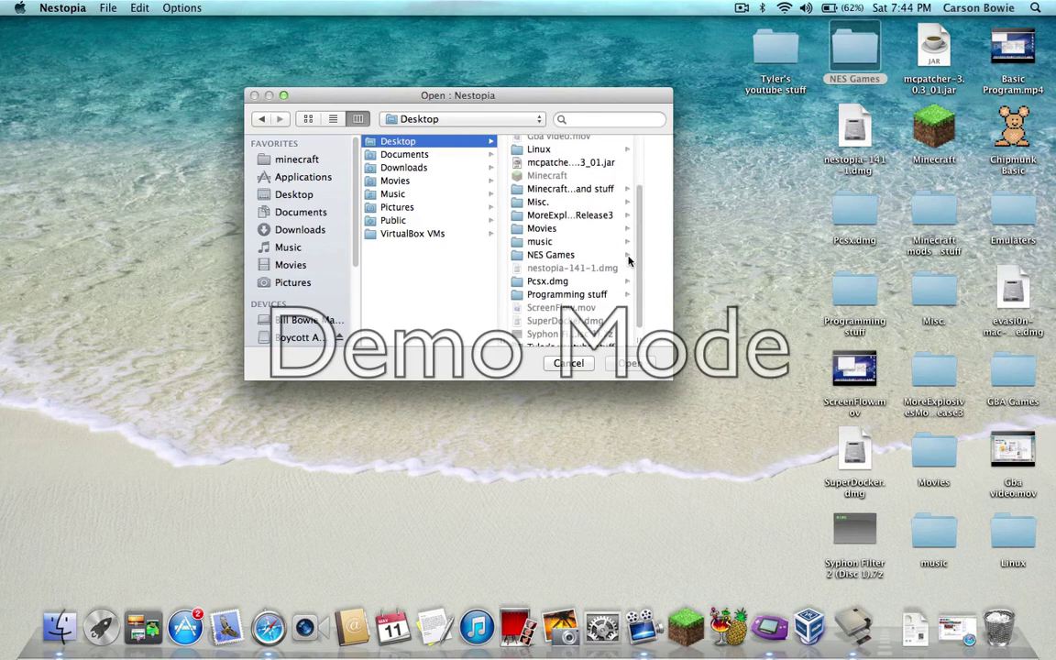
{"action": "left_click", "coordinate": [628, 255]}
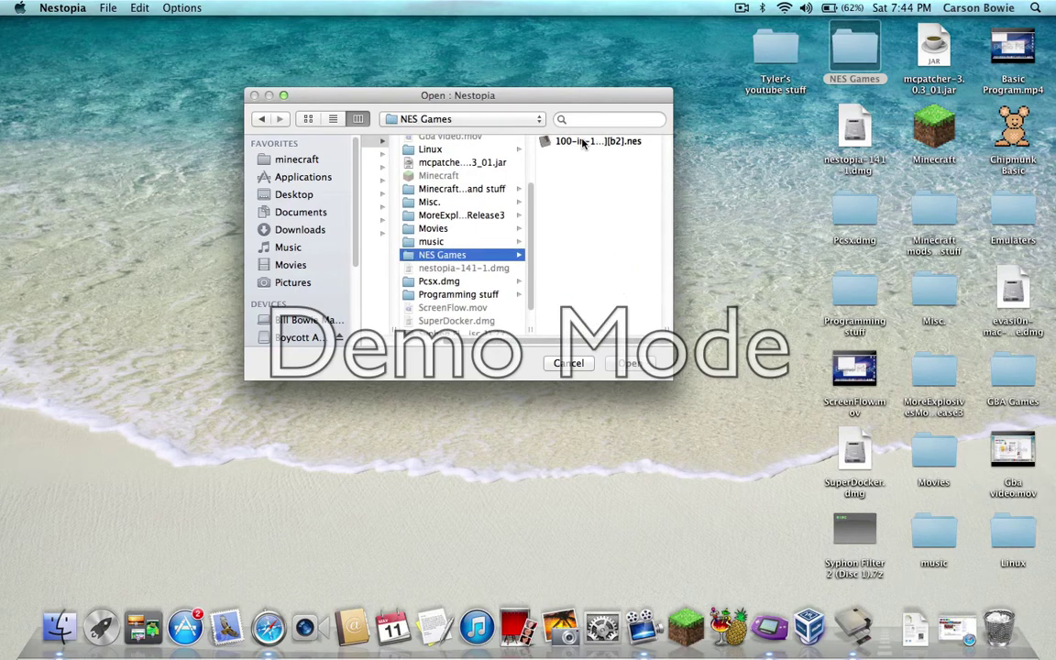
{"action": "left_click", "coordinate": [583, 143]}
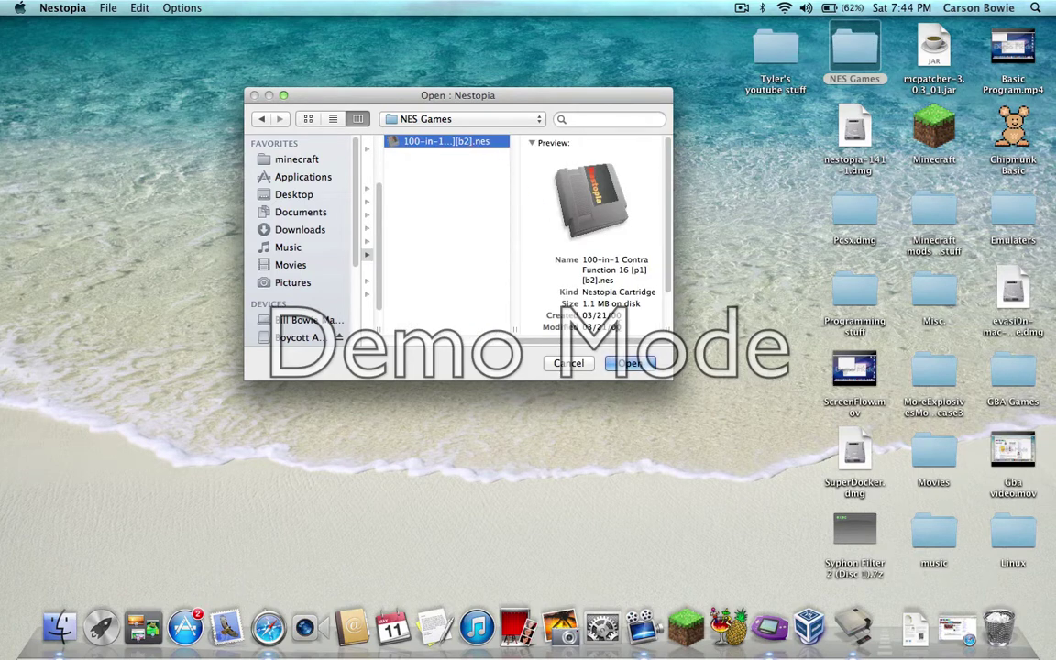
{"action": "left_click", "coordinate": [627, 363]}
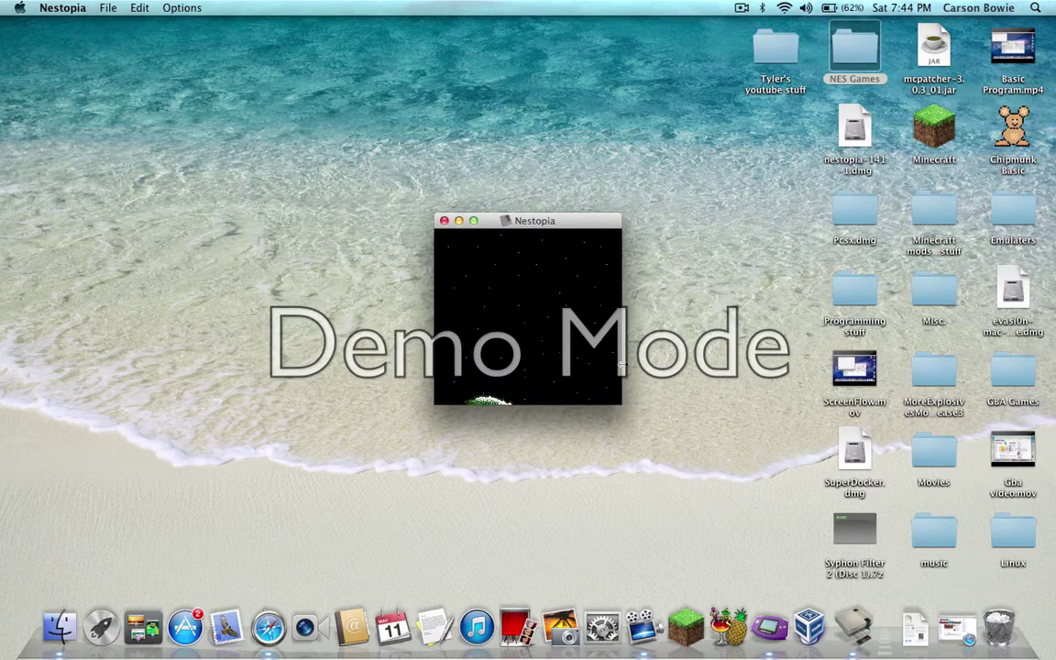
Step: Enlarge the Nestopia game window and move it clear of the desktop icons
{"action": "left_click_drag", "start_coordinate": [624, 360], "coordinate": [914, 550]}
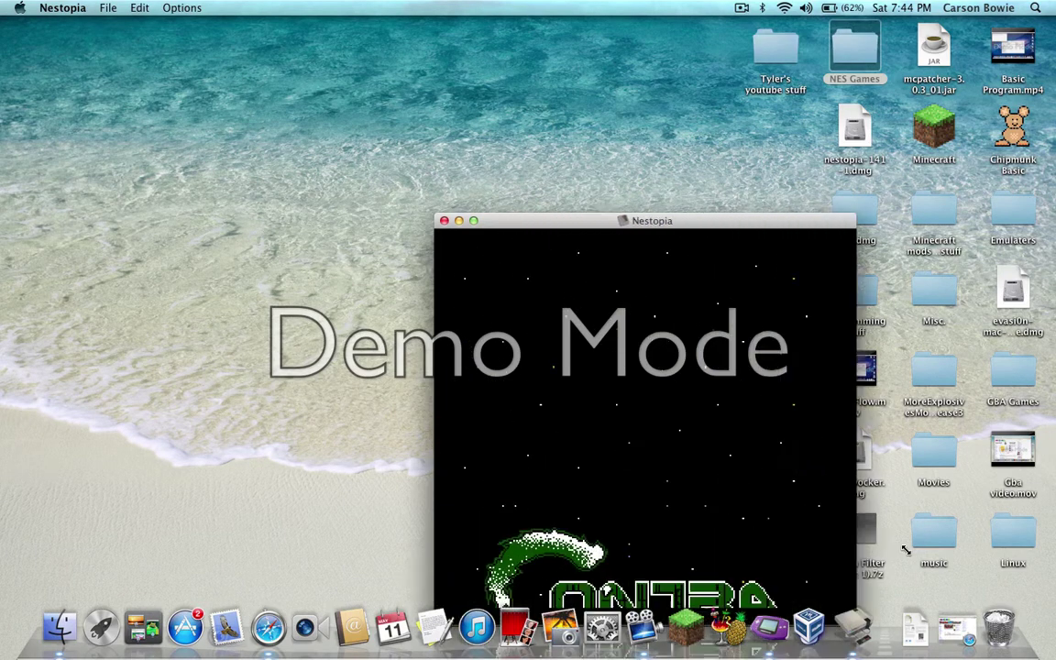
{"action": "left_click", "coordinate": [473, 221]}
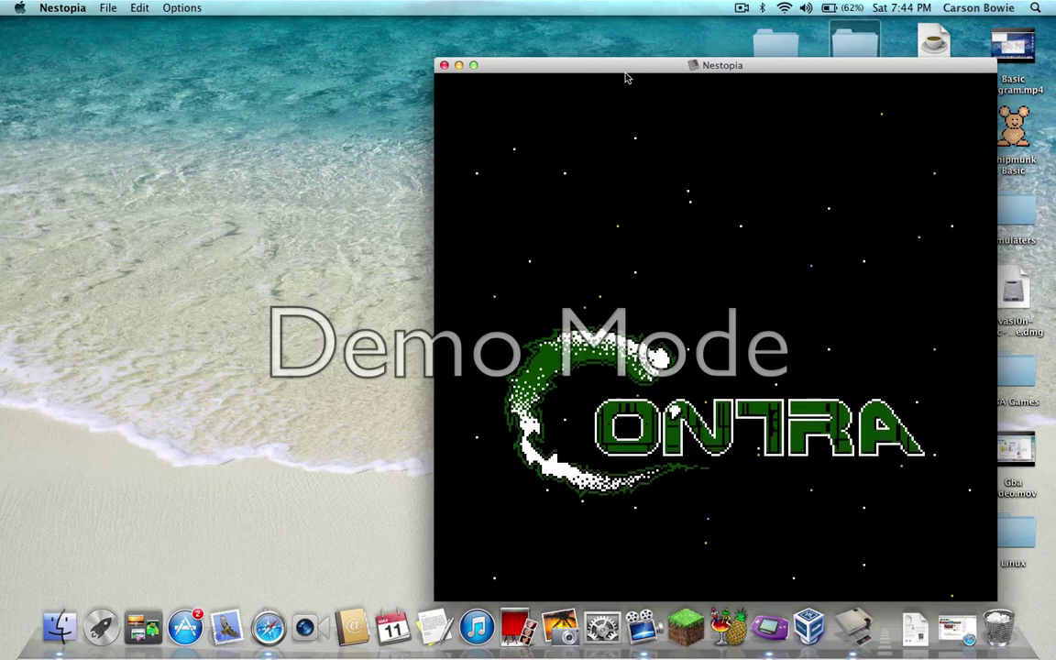
{"action": "left_click_drag", "start_coordinate": [627, 70], "coordinate": [446, 79]}
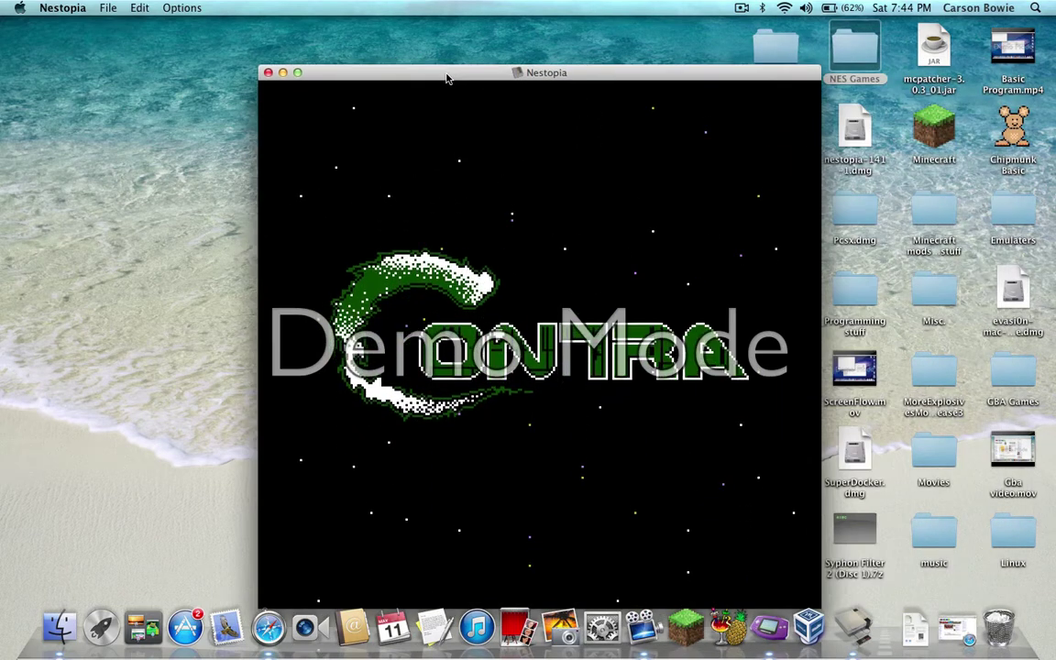
Step: Raise the system volume, start the 100-in-1 cartridge and open page A with games 1 to 20
{"action": "key", "text": "XF86AudioRaiseVolume"}
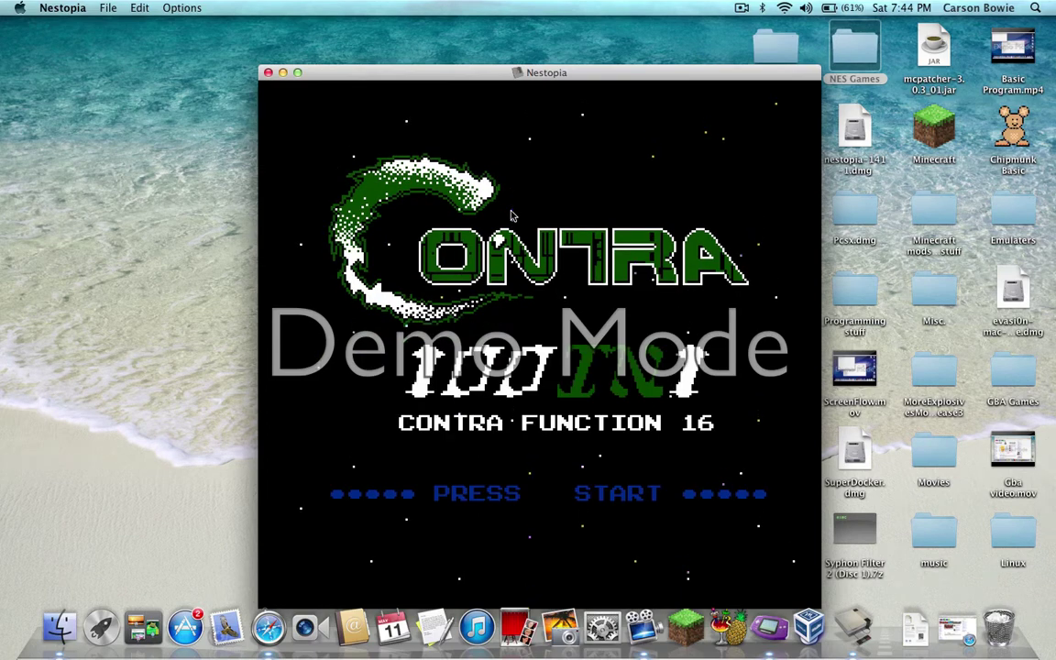
{"action": "key", "text": "Return"}
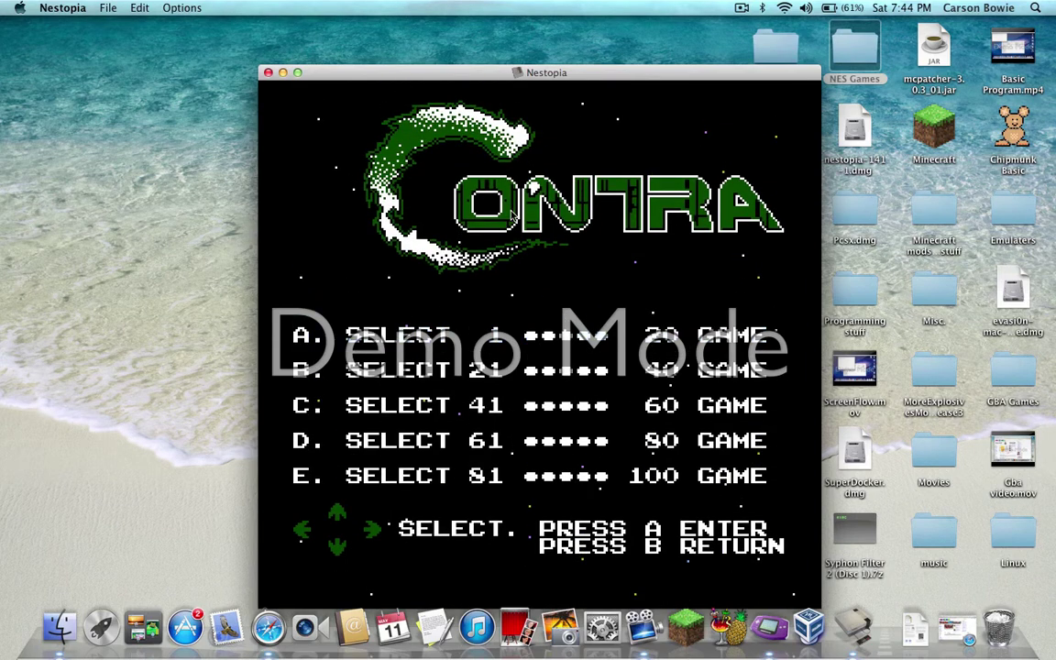
{"action": "key", "text": "Return"}
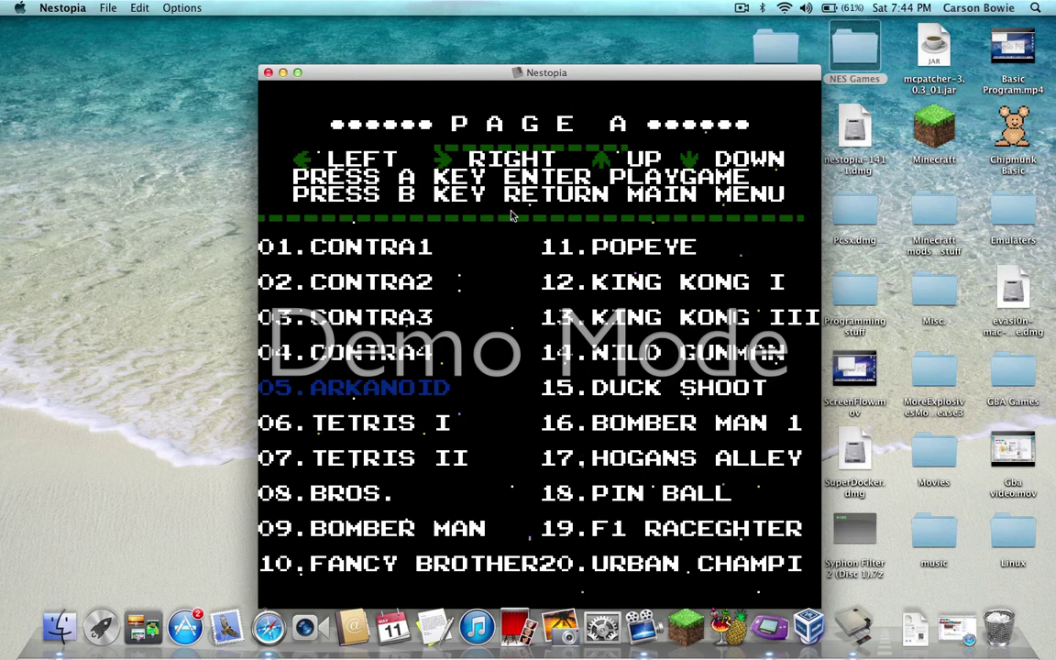
Step: Lower the system volume by five levels and launch 05. Arkanoid from page A
{"action": "key", "text": "XF86AudioLowerVolume"}
{"action": "key", "text": "XF86AudioLowerVolume"}
{"action": "key", "text": "XF86AudioLowerVolume"}
{"action": "key", "text": "XF86AudioLowerVolume"}
{"action": "key", "text": "XF86AudioLowerVolume"}
{"action": "key", "text": "Return"}
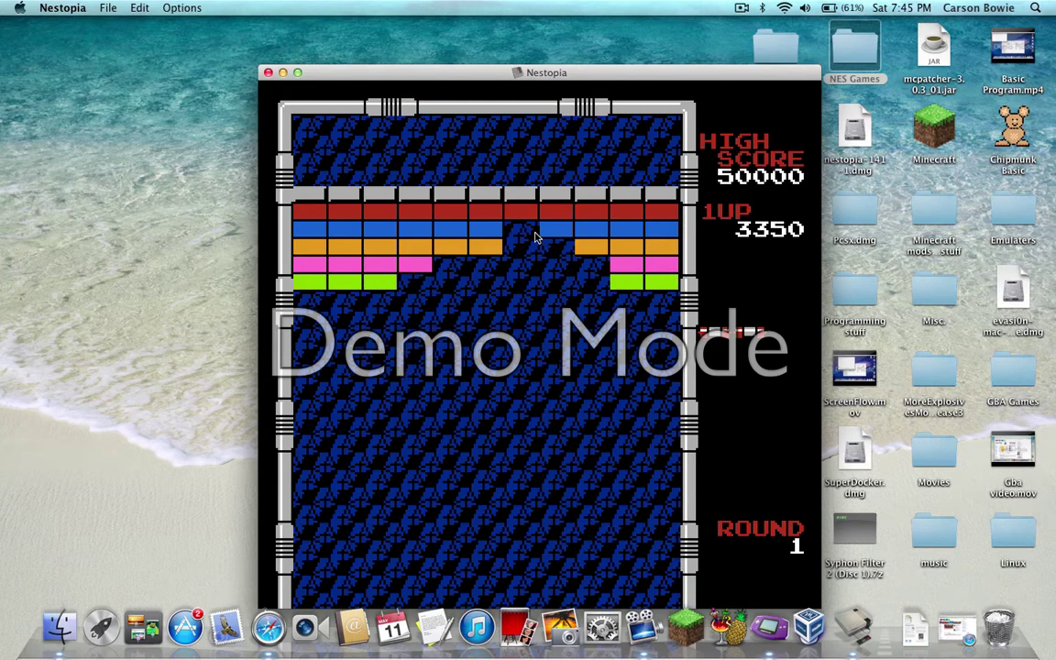
Step: Close the Nestopia game window
{"action": "left_click", "coordinate": [268, 73]}
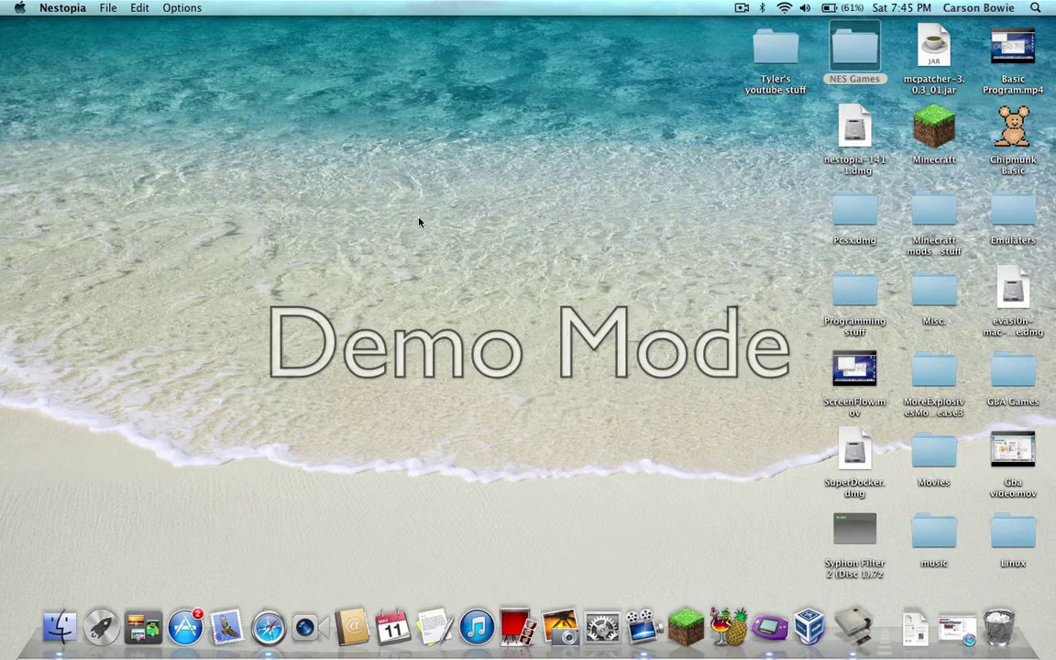
{"action": "left_click", "coordinate": [743, 7]}
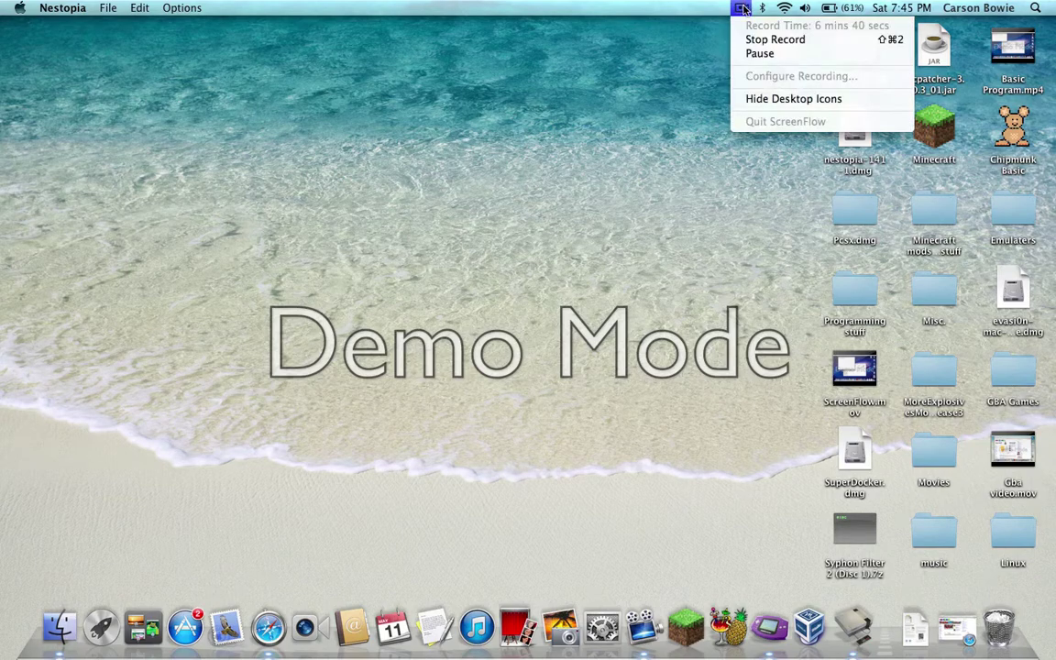